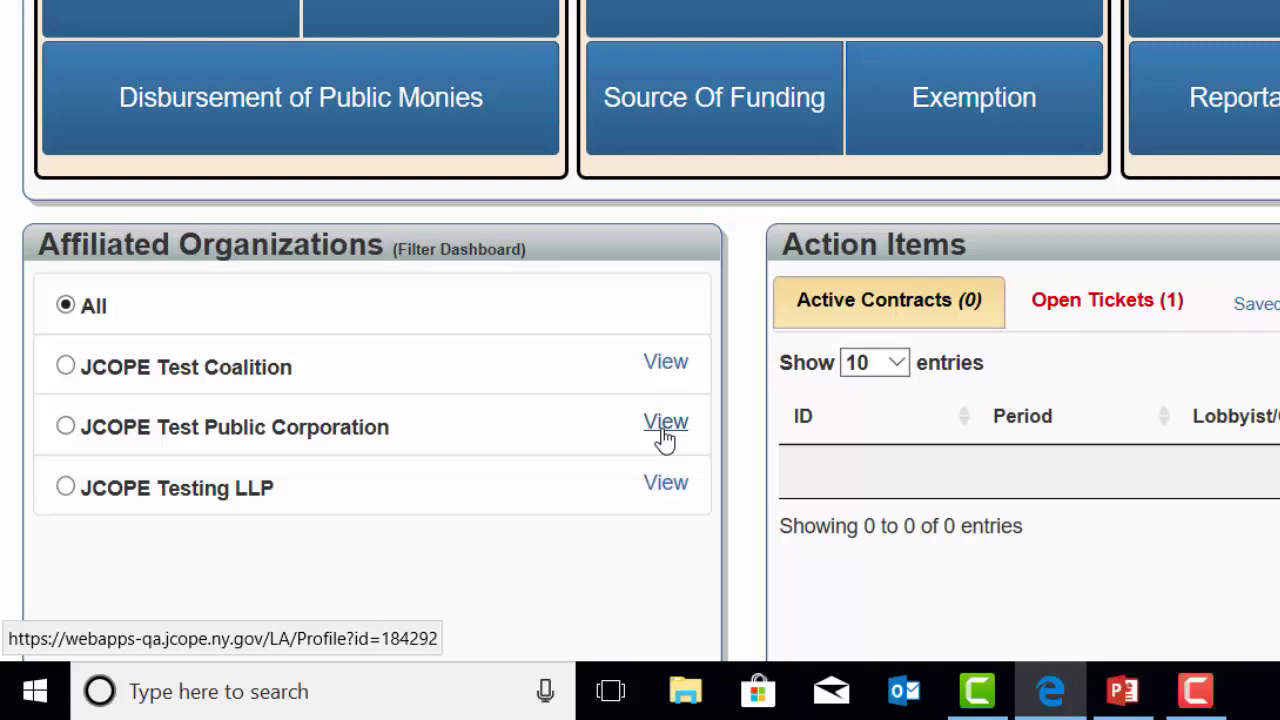
Start a new registration filing for JCOPE Test Public Corporation covering the 2019 - 2020 period
{"action": "mouse_move", "coordinate": [65, 448]}
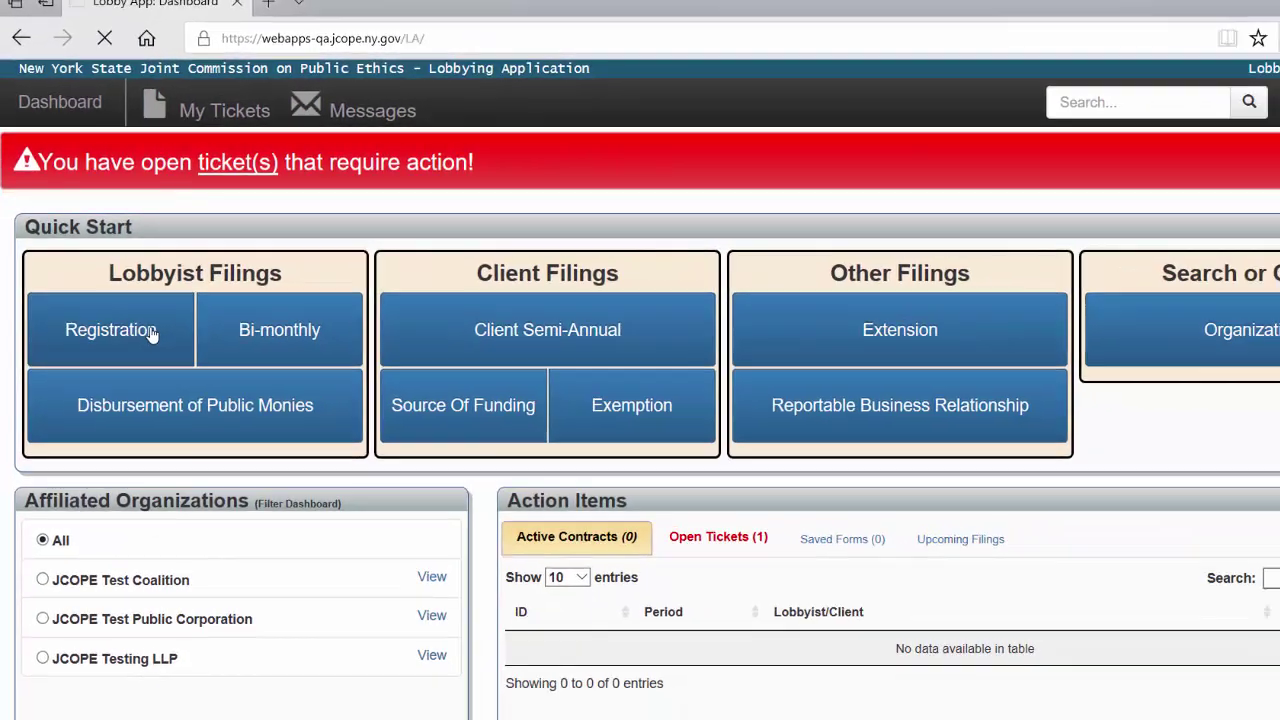
{"action": "left_click", "coordinate": [152, 334]}
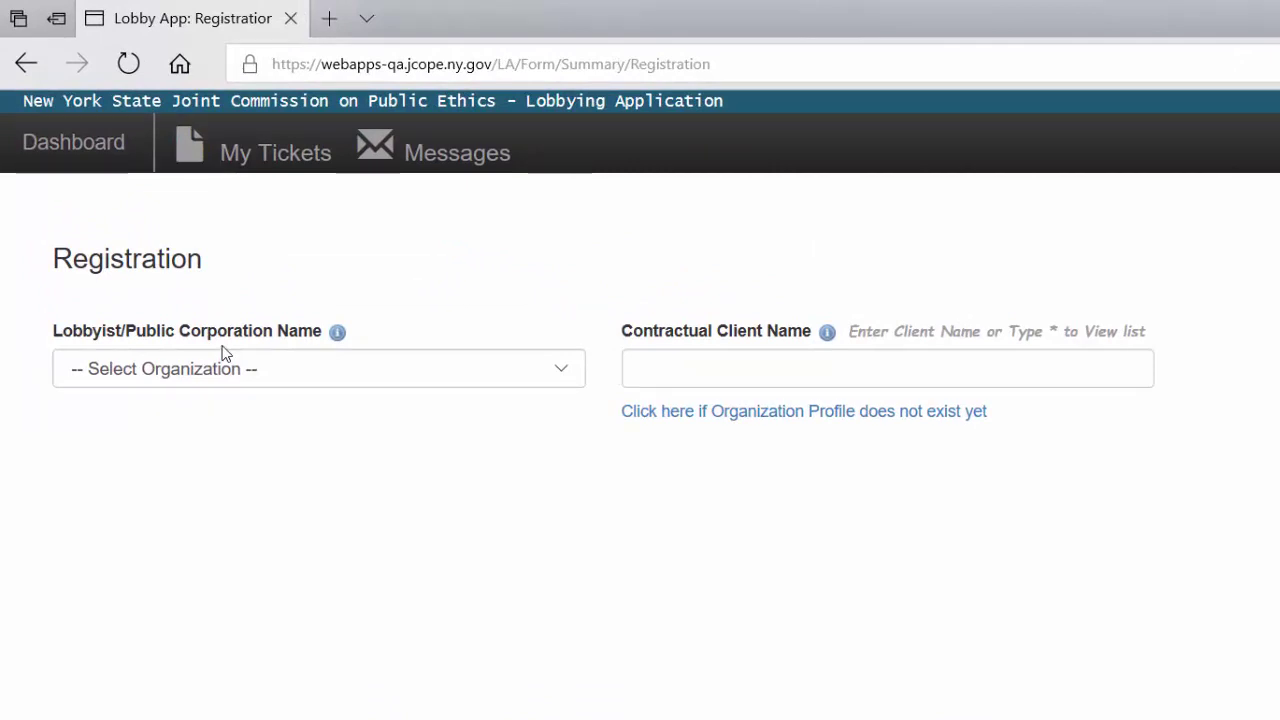
{"action": "left_click", "coordinate": [563, 376]}
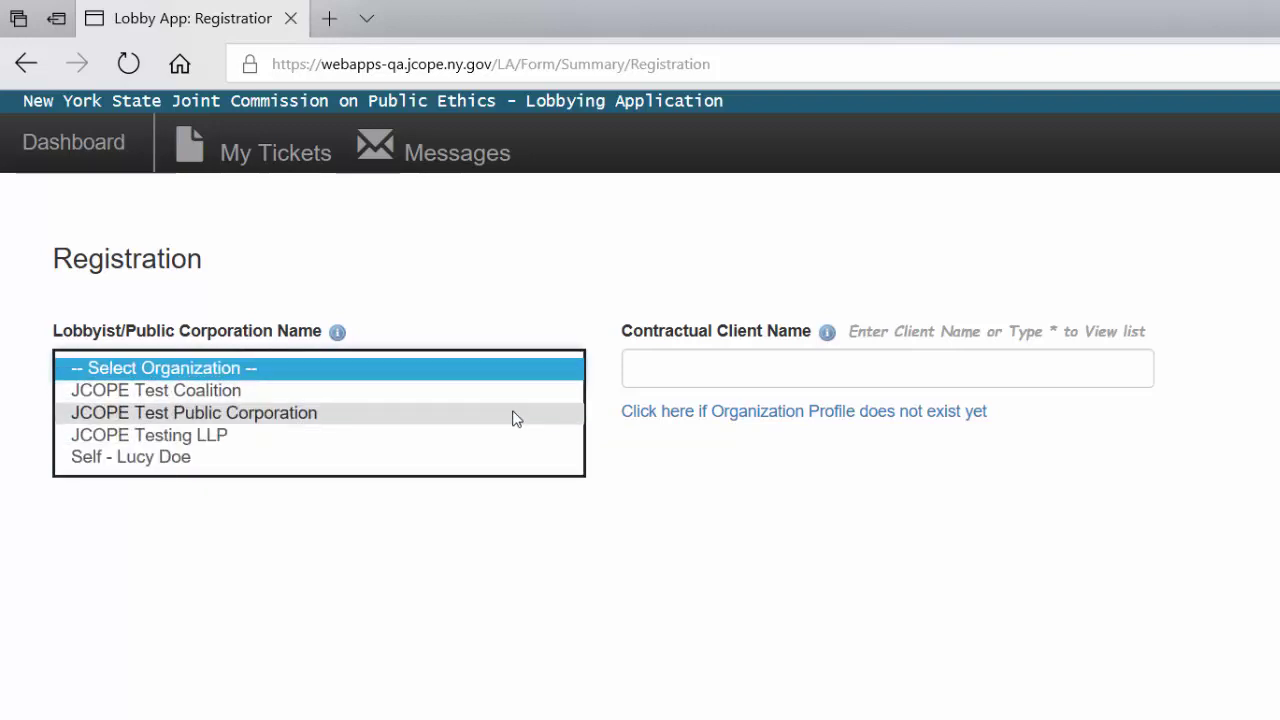
{"action": "left_click", "coordinate": [512, 418]}
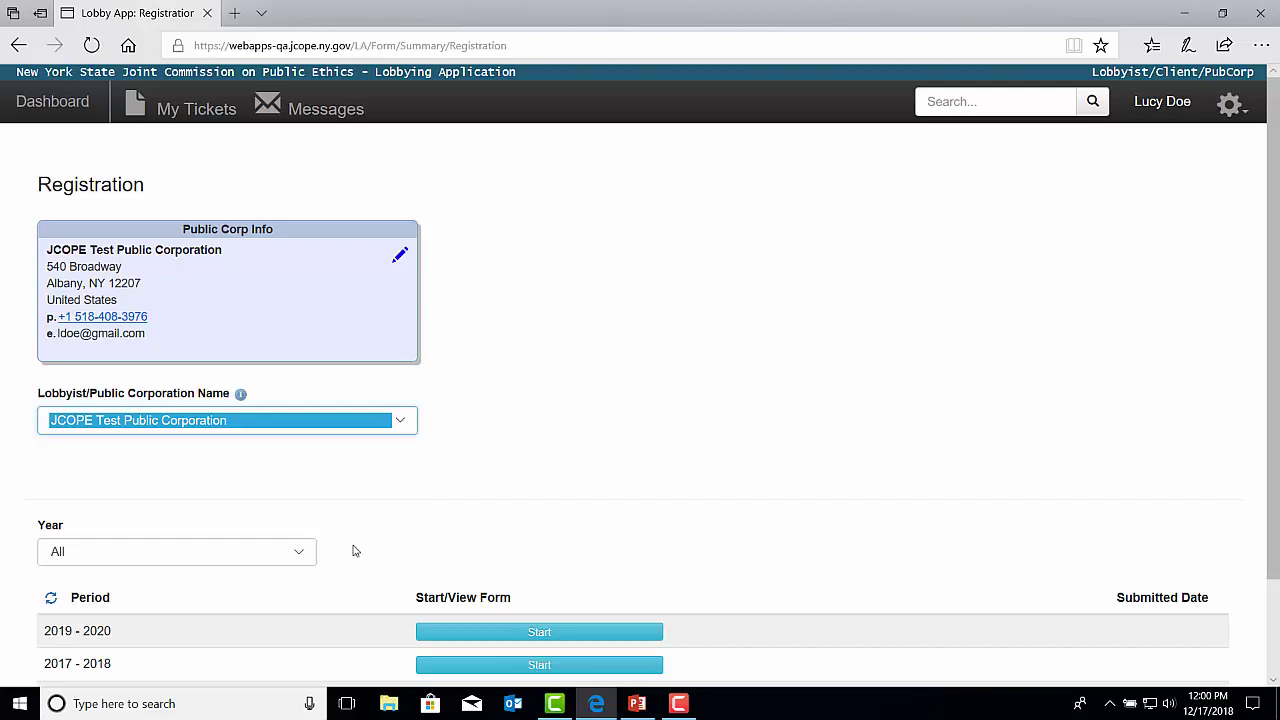
{"action": "scroll", "coordinate": [515, 590], "scroll_direction": "down", "scroll_amount": 1}
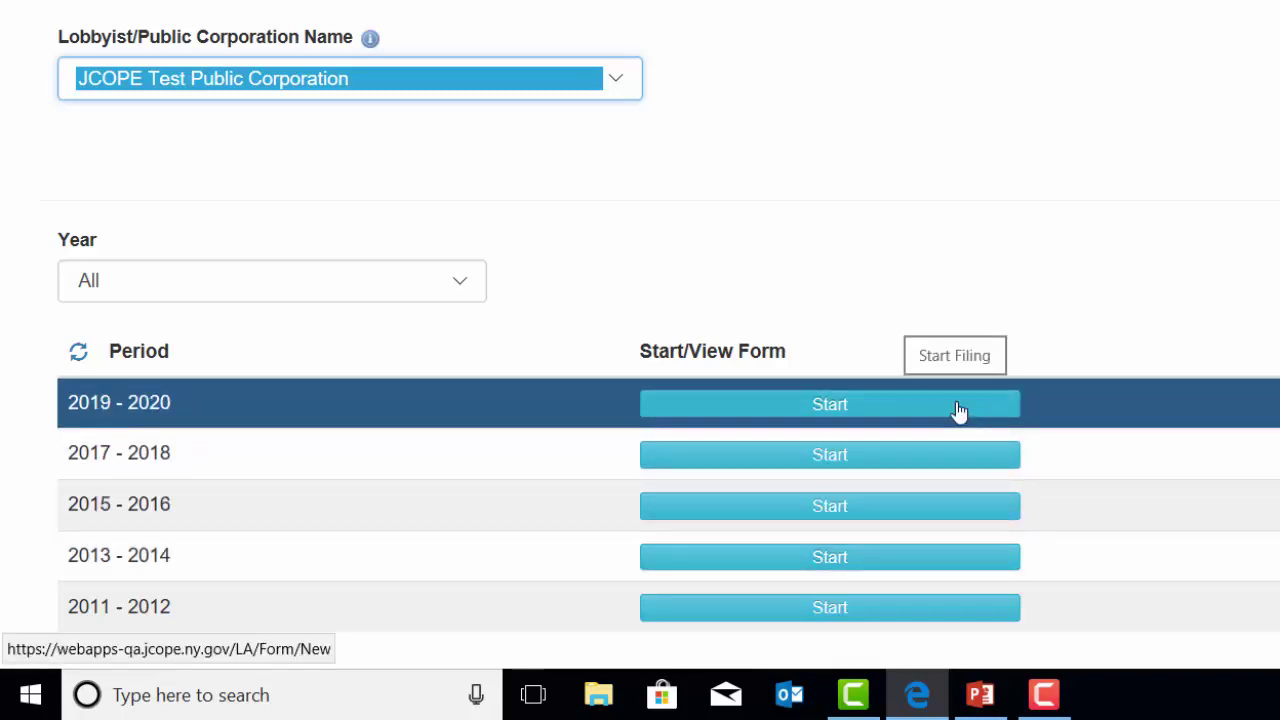
{"action": "left_click", "coordinate": [958, 410]}
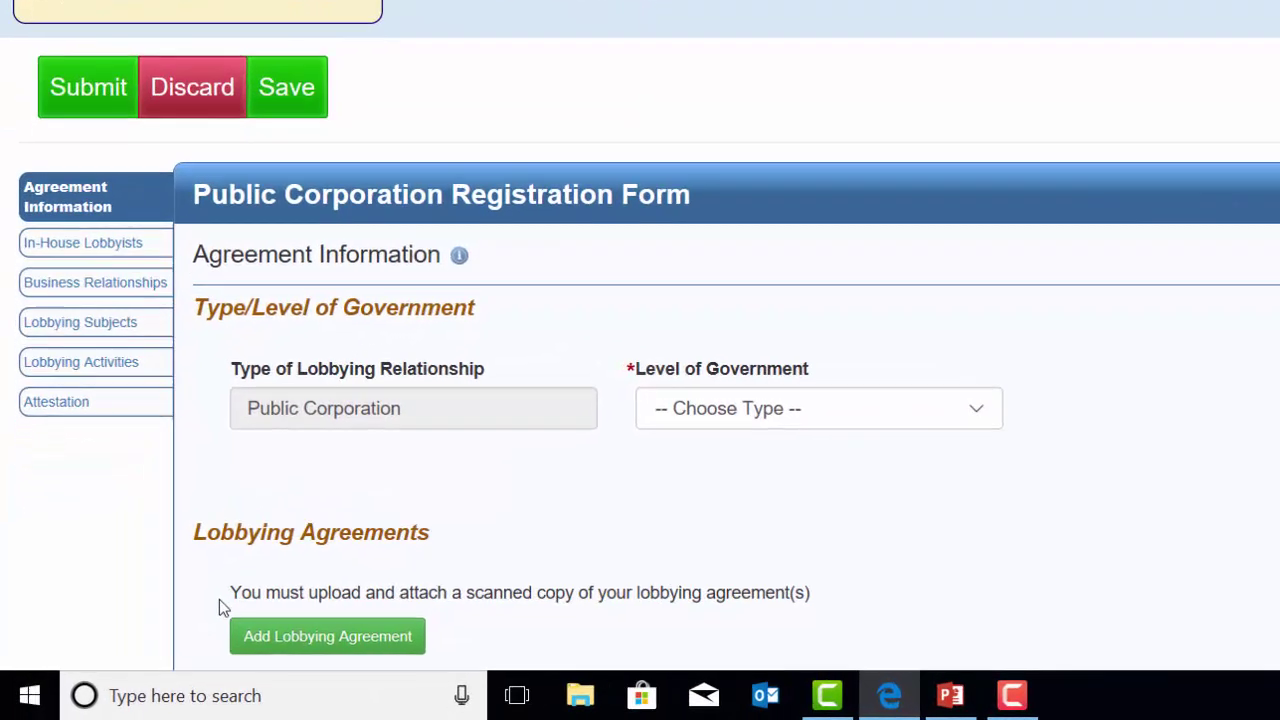
Set the level of government in the agreement information to State/Municipal (Both)
{"action": "scroll", "coordinate": [151, 643], "scroll_direction": "down", "scroll_amount": 3}
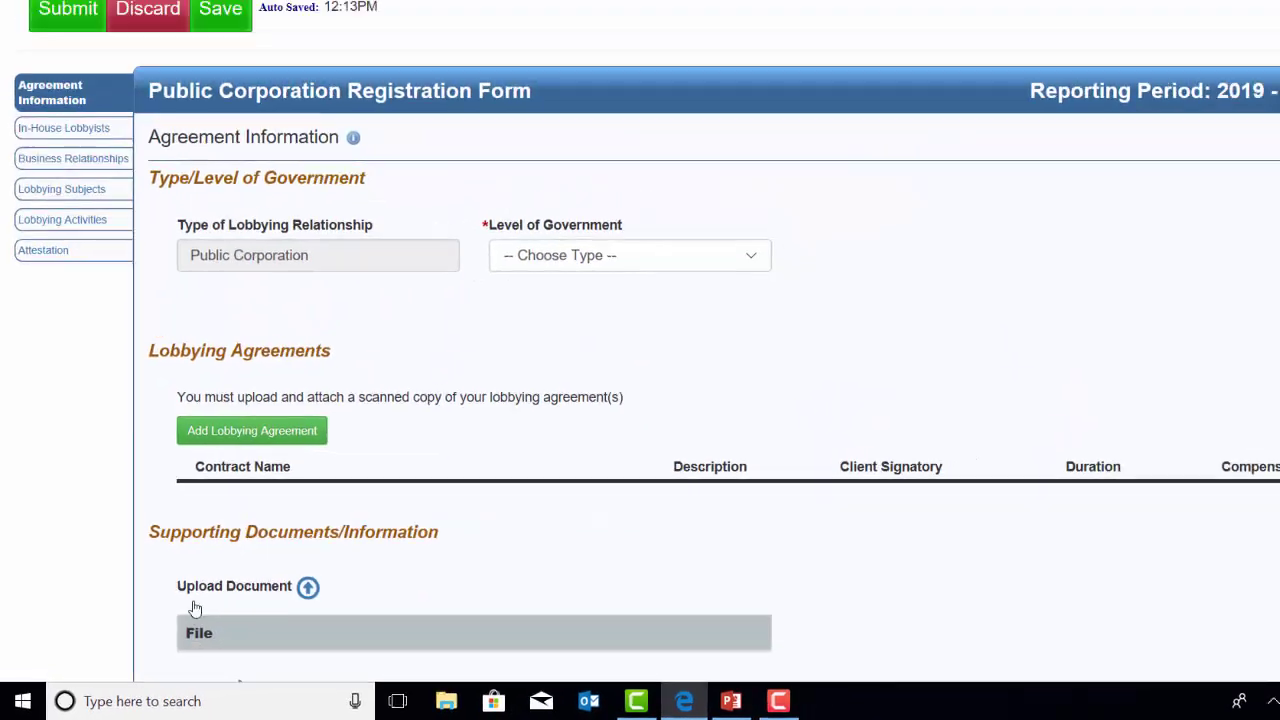
{"action": "scroll", "coordinate": [195, 608], "scroll_direction": "up", "scroll_amount": 3}
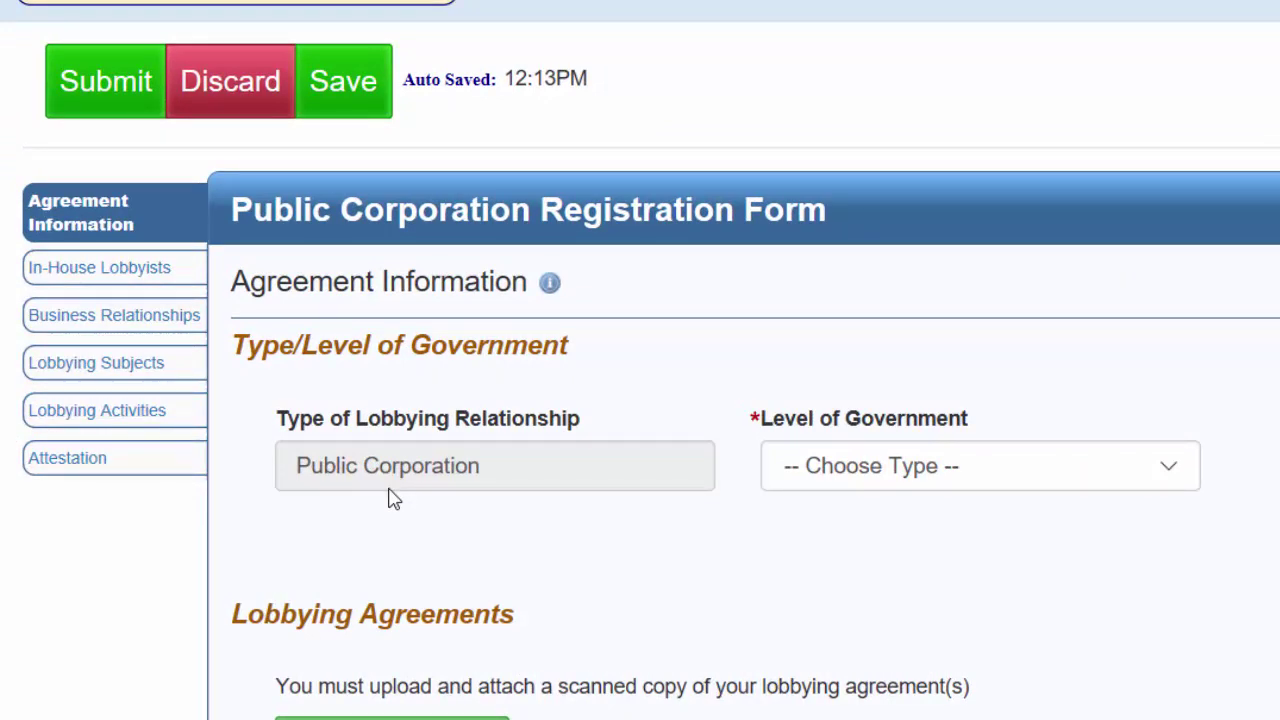
{"action": "left_click", "coordinate": [1168, 472]}
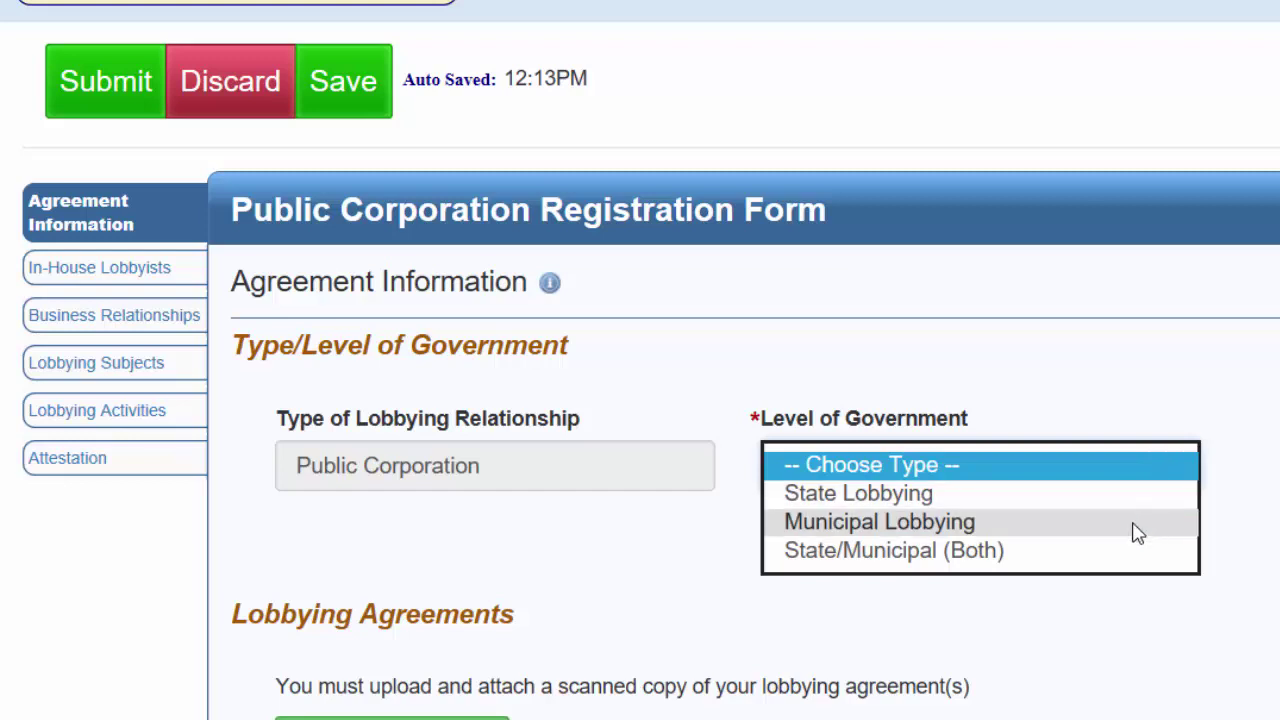
{"action": "left_click", "coordinate": [1086, 551]}
Begin a new lobbying agreement and upload the file Testing Lobbyist contract as its signed contract
{"action": "scroll", "coordinate": [1087, 557], "scroll_direction": "down", "scroll_amount": 1}
{"action": "scroll", "coordinate": [1087, 557], "scroll_direction": "down", "scroll_amount": 3}
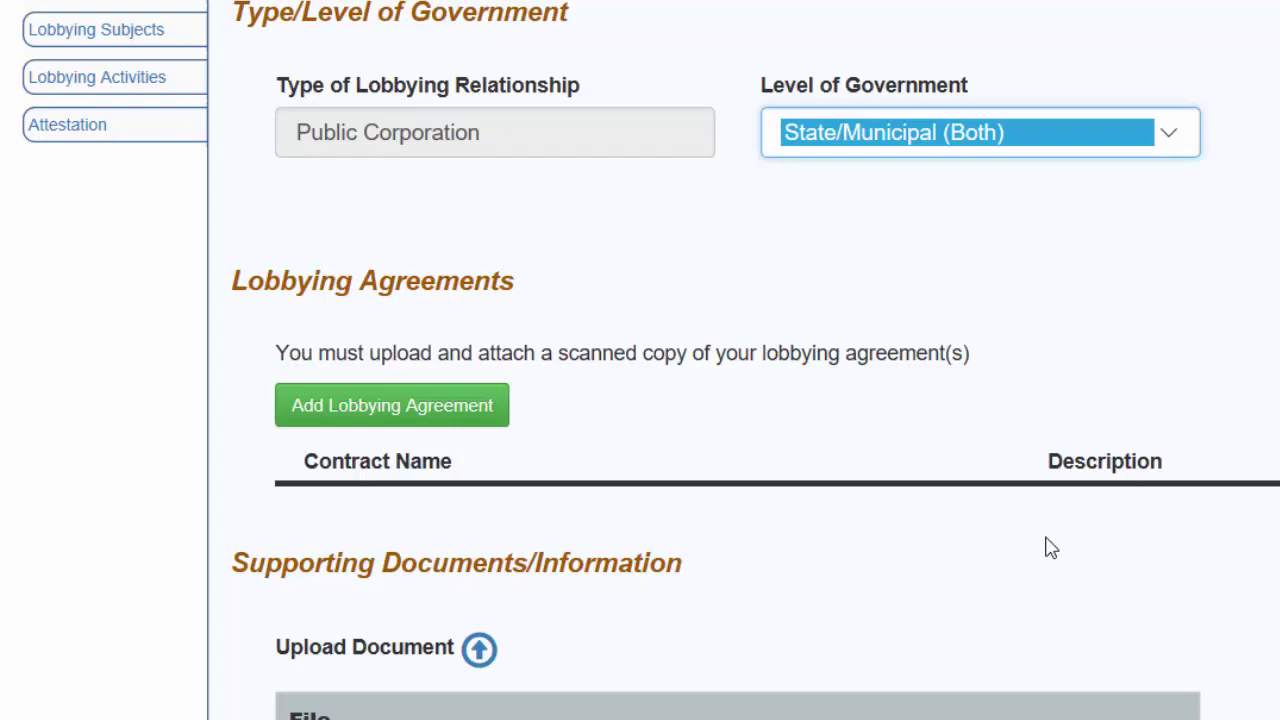
{"action": "left_click", "coordinate": [470, 408]}
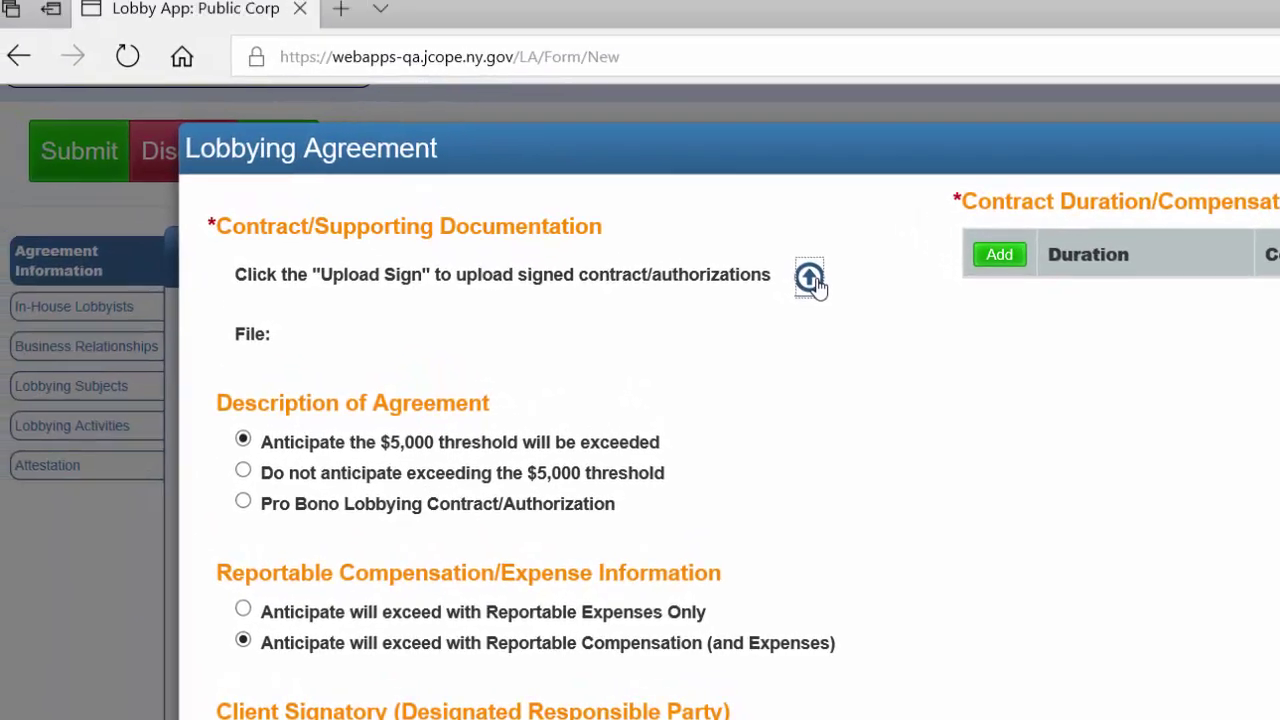
{"action": "left_click", "coordinate": [809, 278]}
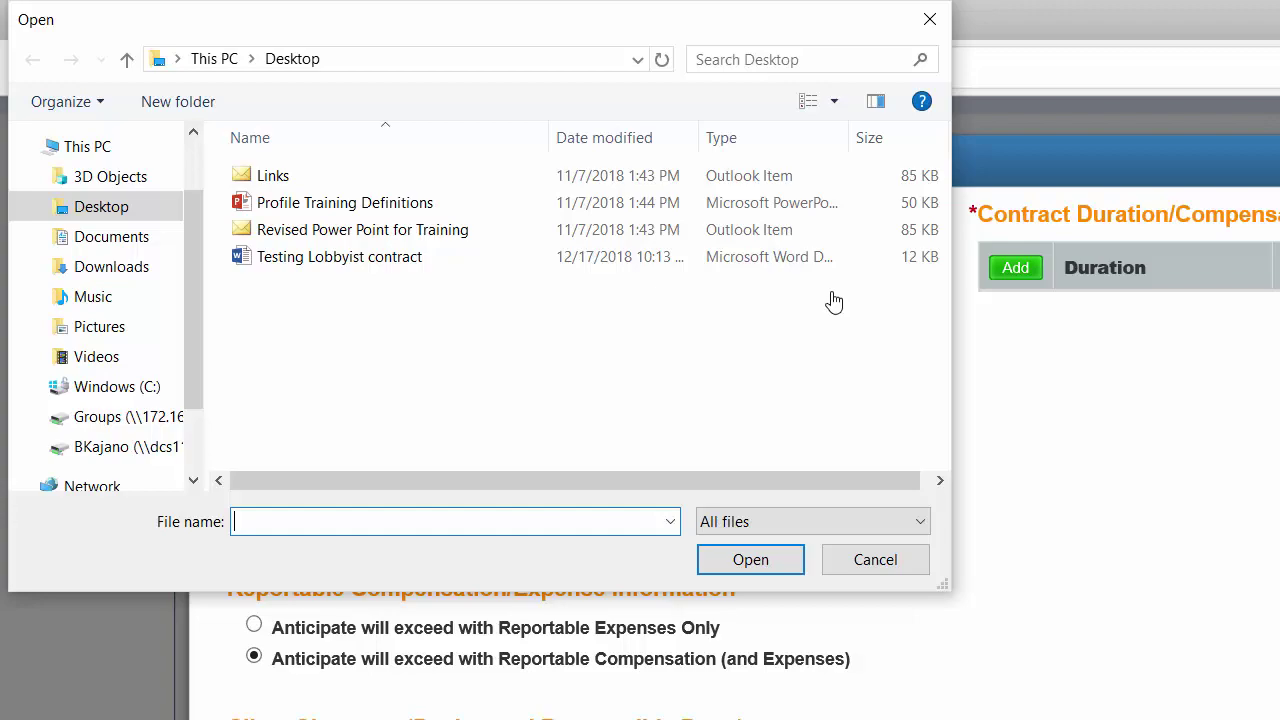
{"action": "left_click", "coordinate": [440, 264]}
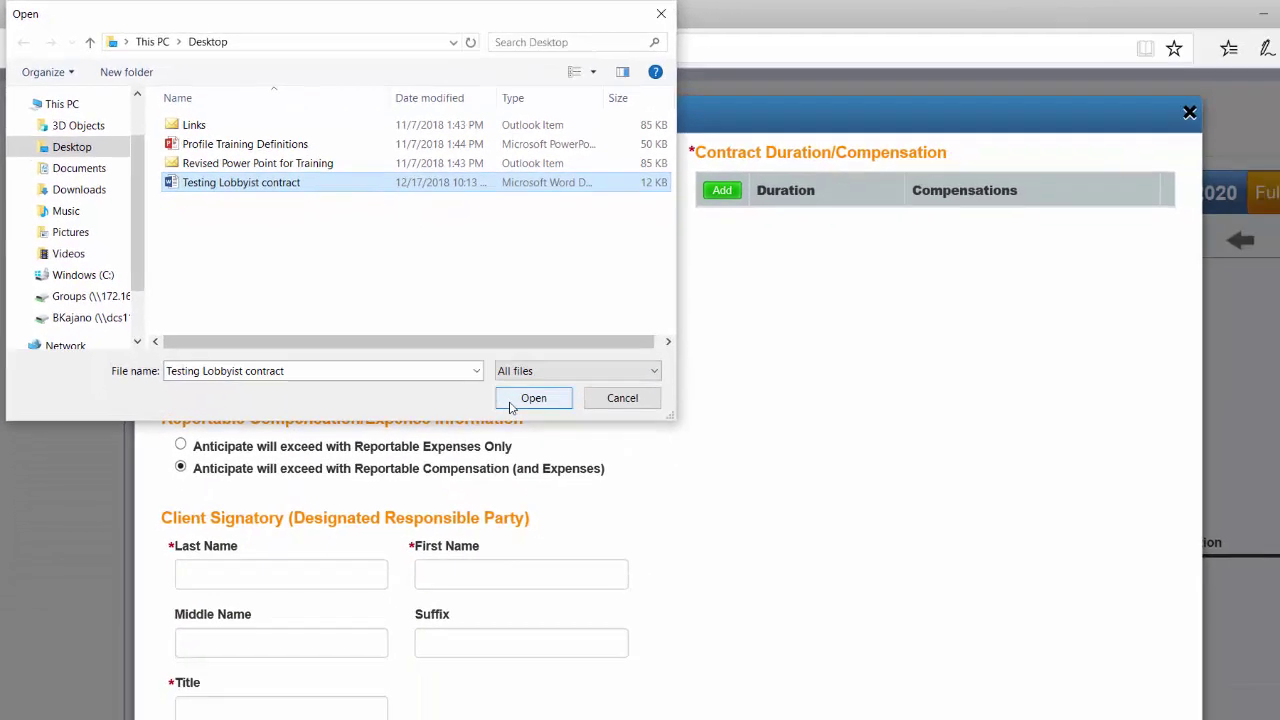
{"action": "left_click", "coordinate": [513, 400]}
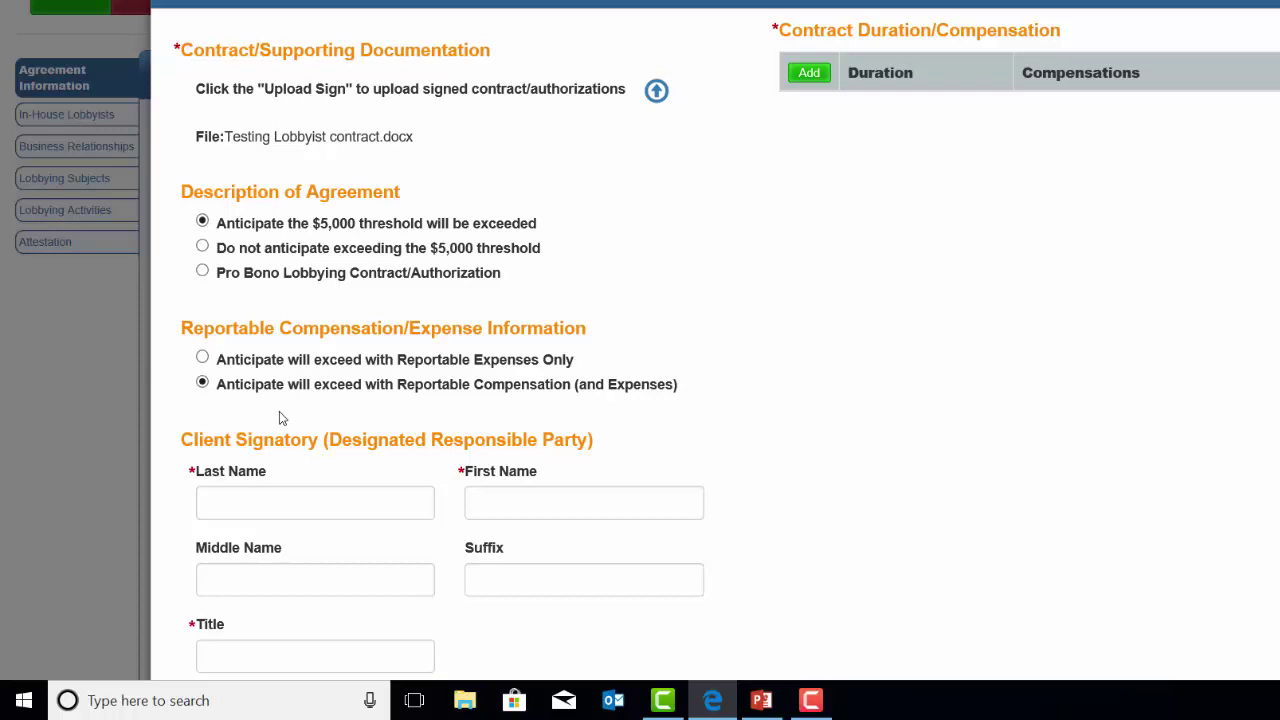
Enter the client signatory's name and the title President, and set the contract duration from 01/01/2019 to 12/31/2020
{"action": "left_click", "coordinate": [268, 500]}
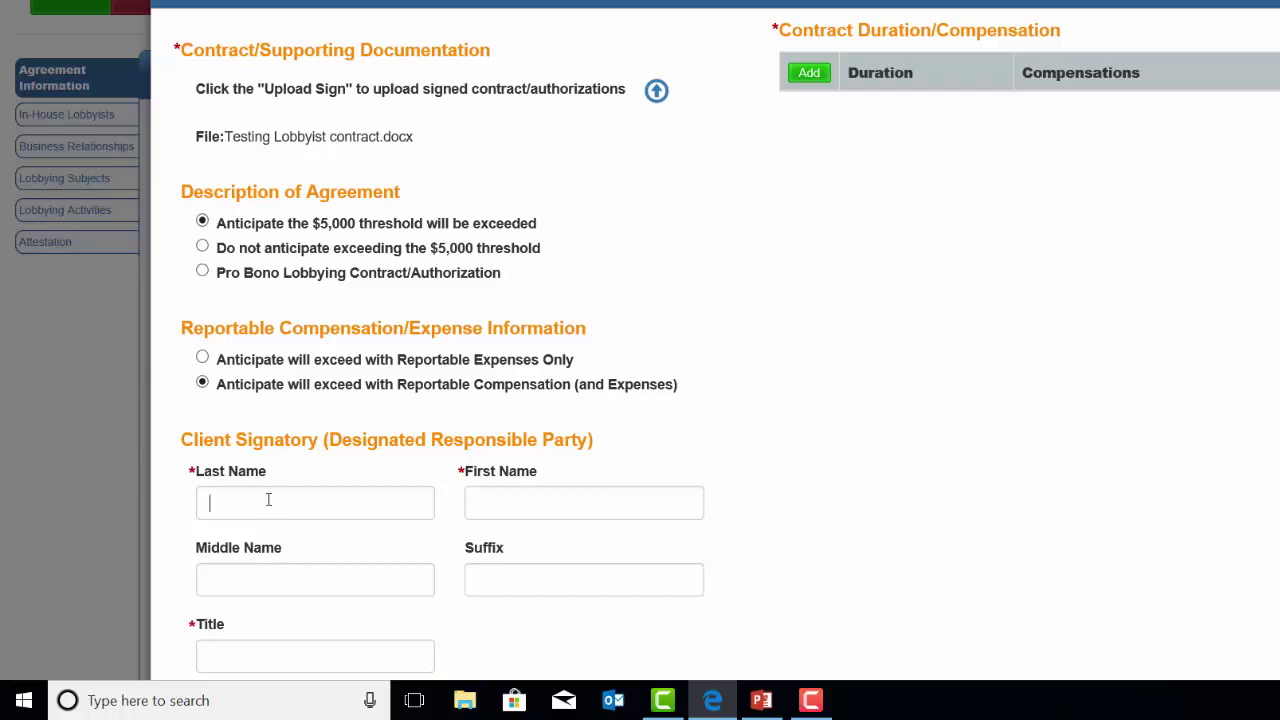
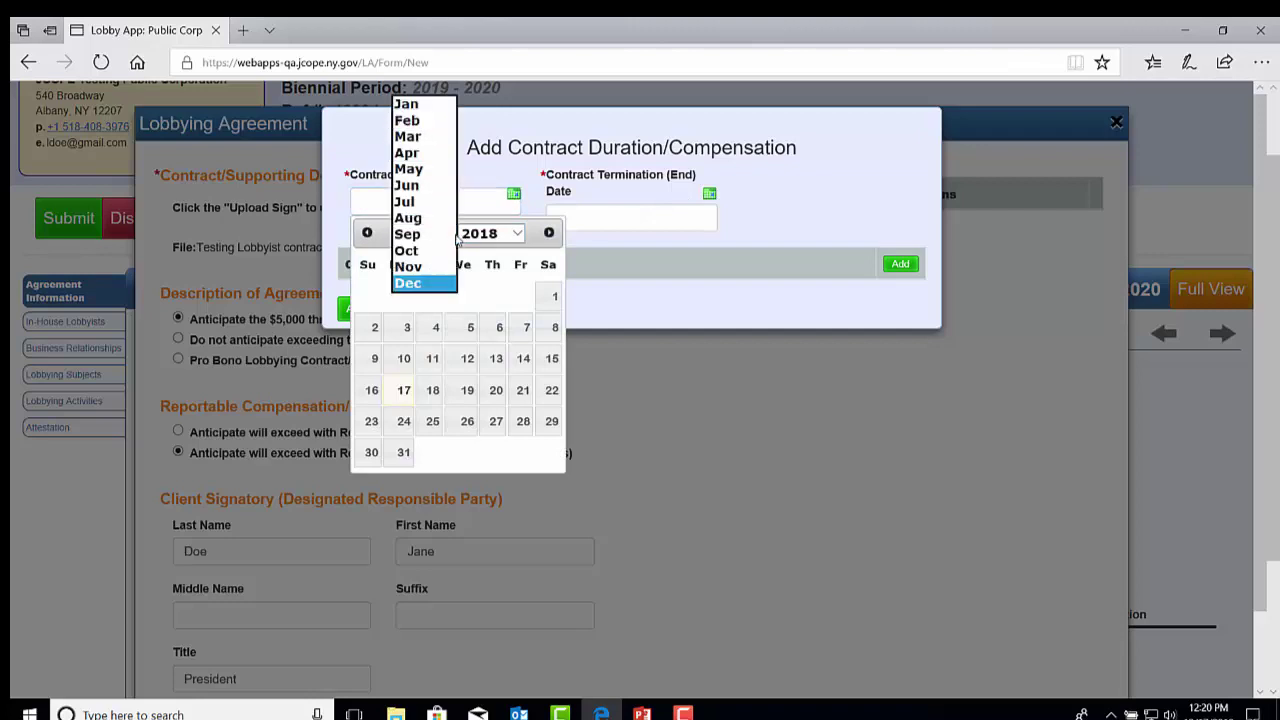
{"action": "left_click", "coordinate": [490, 233]}
{"action": "left_click", "coordinate": [480, 283]}
{"action": "left_click", "coordinate": [432, 296]}
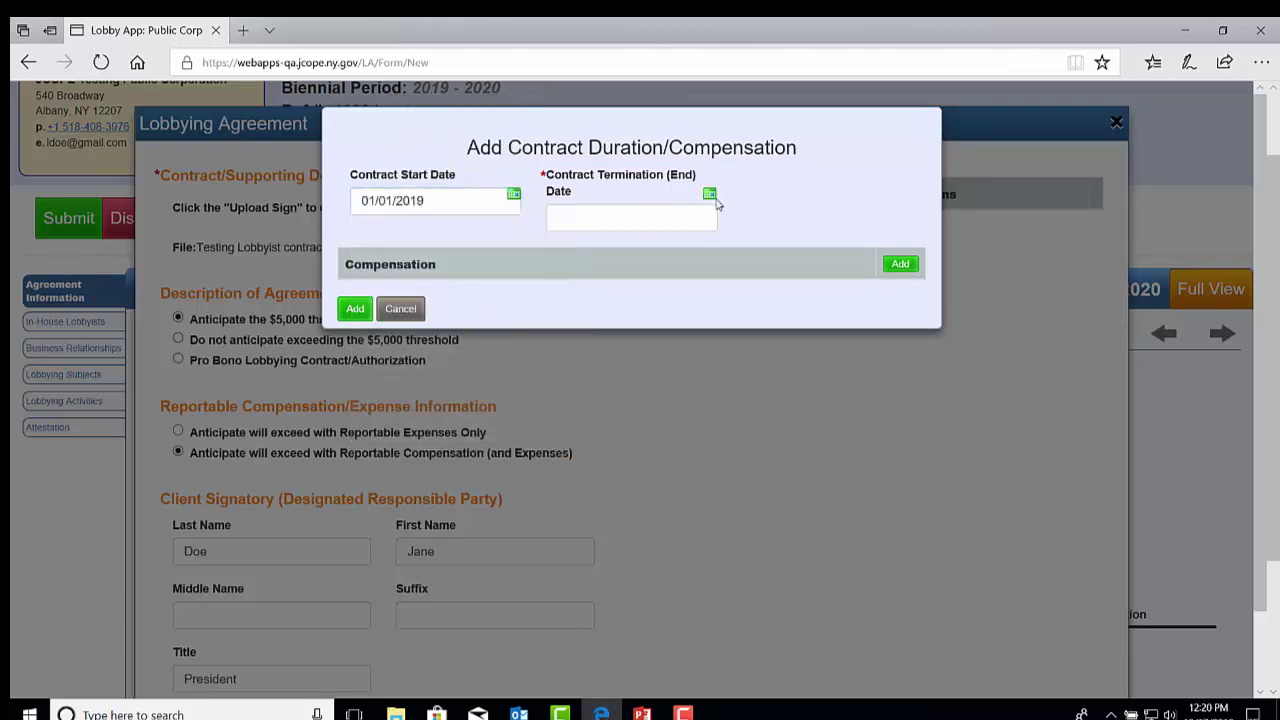
{"action": "left_click", "coordinate": [630, 218]}
{"action": "left_click", "coordinate": [688, 249]}
{"action": "left_click", "coordinate": [676, 300]}
{"action": "left_click", "coordinate": [690, 437]}
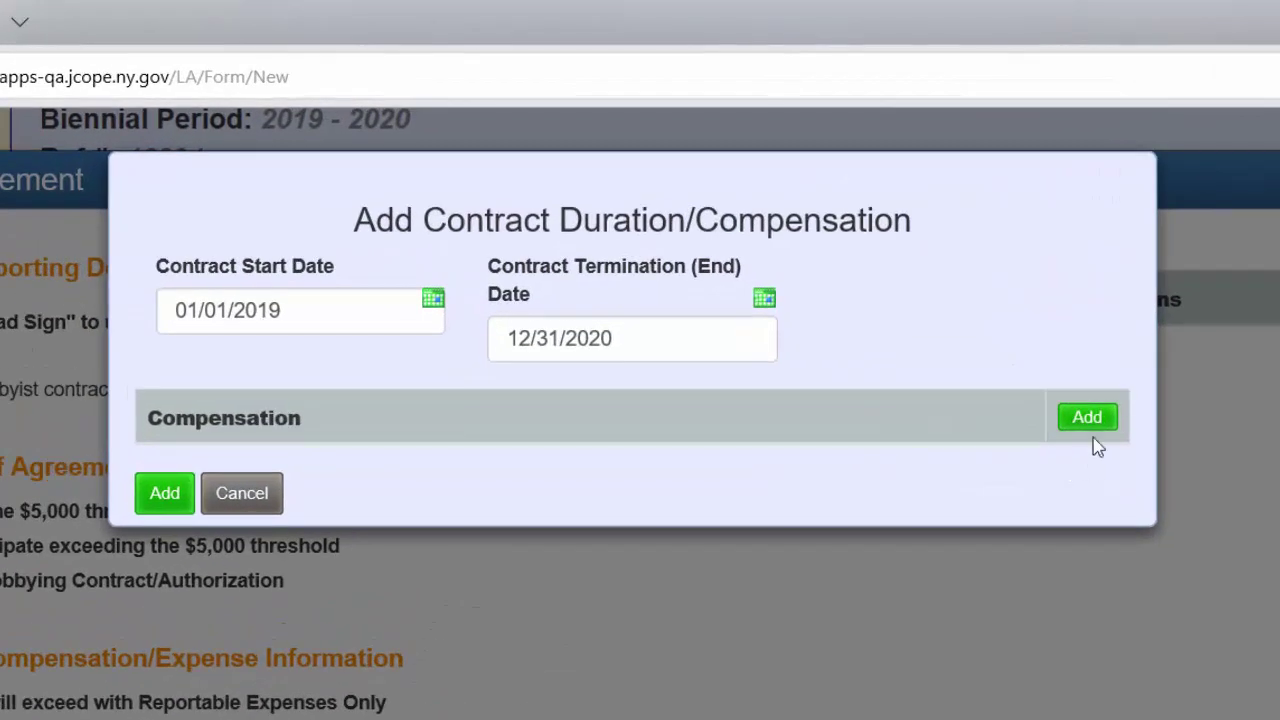
Add a monthly compensation of 15000 to the contract duration and add the completed lobbying agreement to the form
{"action": "left_click", "coordinate": [1094, 430]}
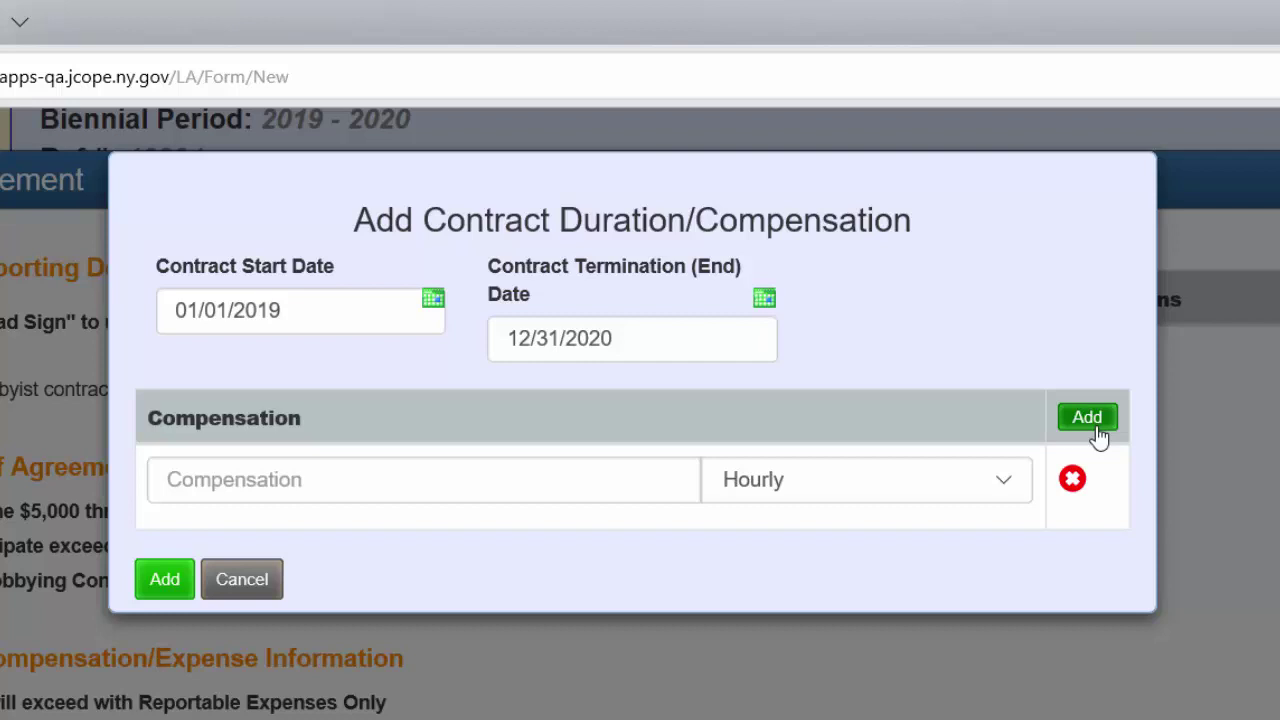
{"action": "left_click", "coordinate": [1007, 486]}
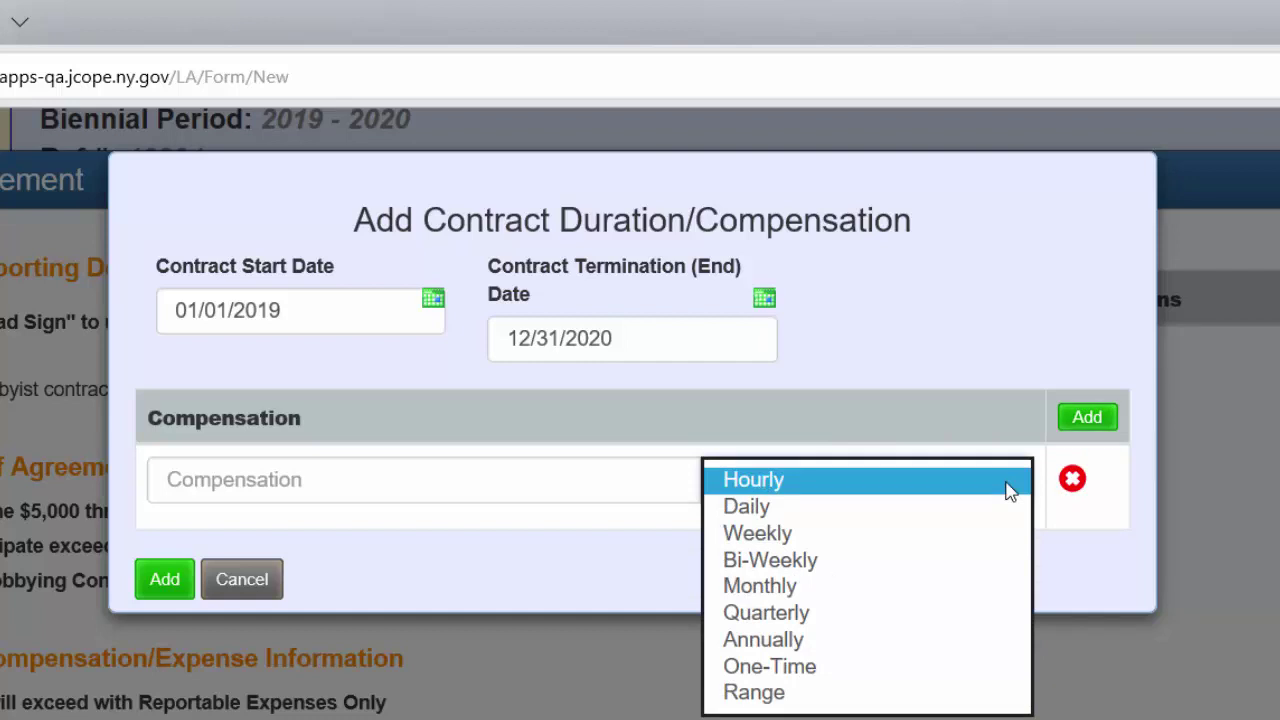
{"action": "left_click", "coordinate": [892, 587]}
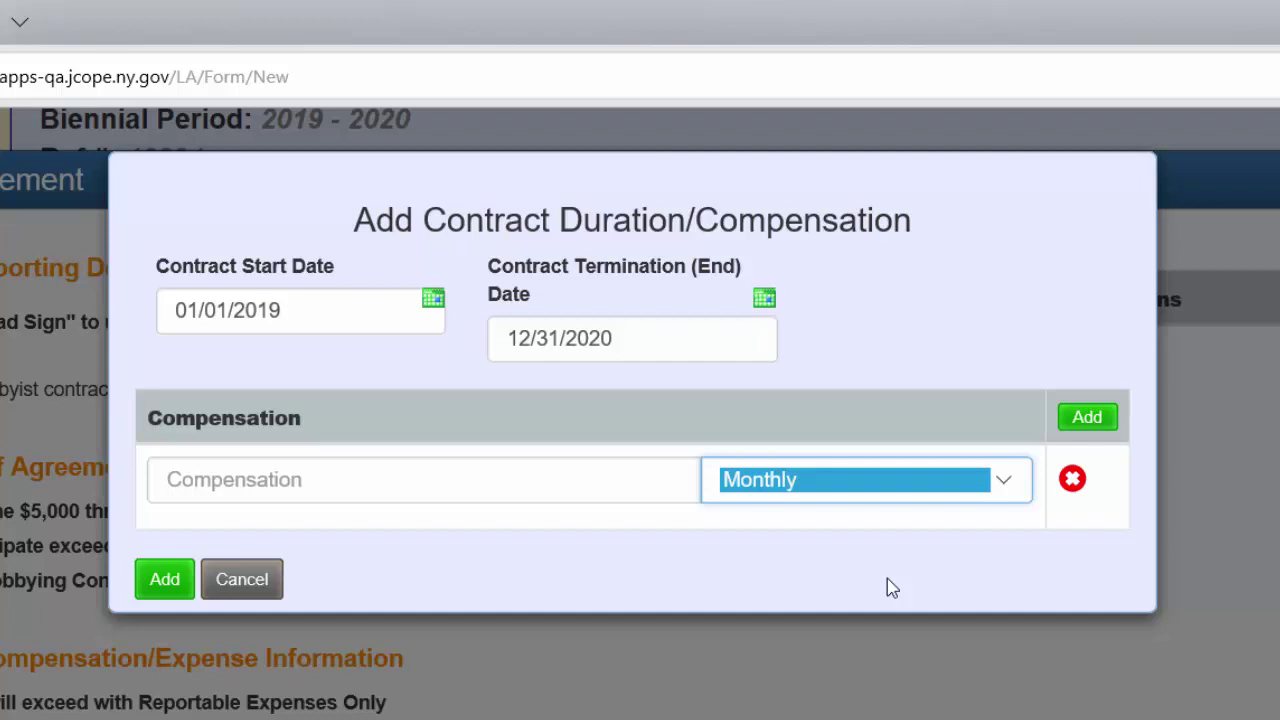
{"action": "left_click", "coordinate": [421, 486]}
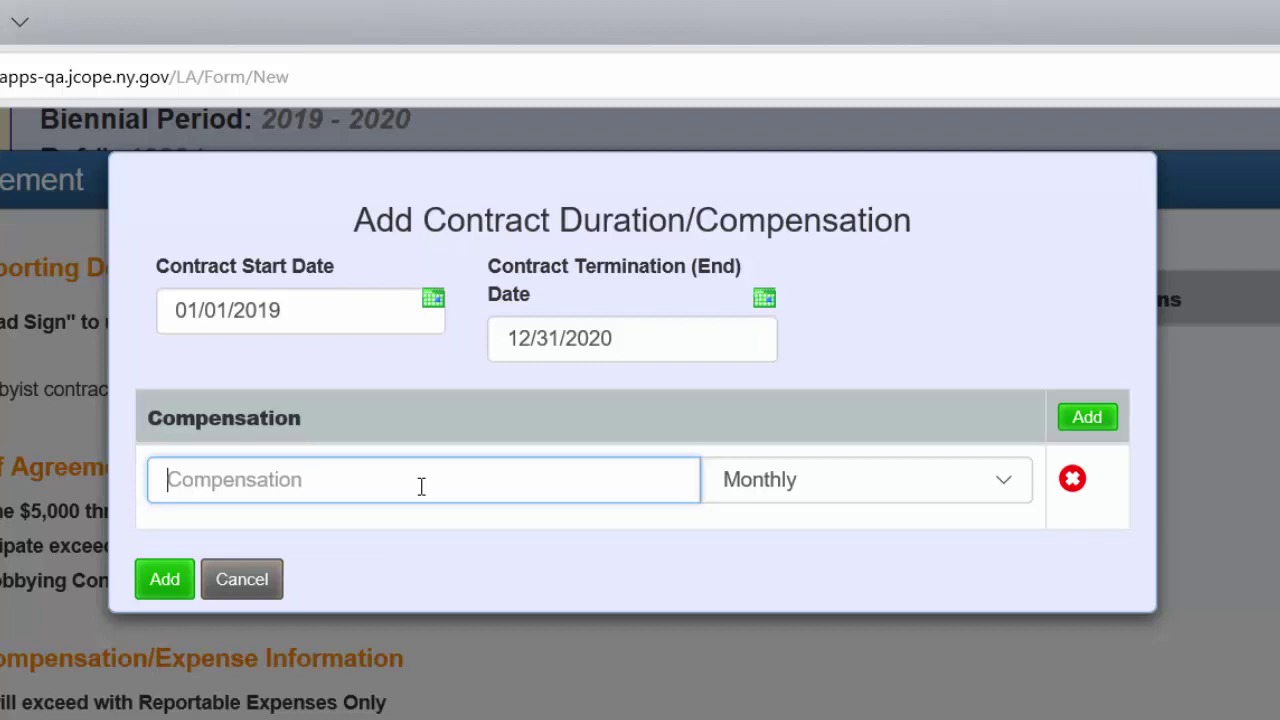
{"action": "type", "text": "15000"}
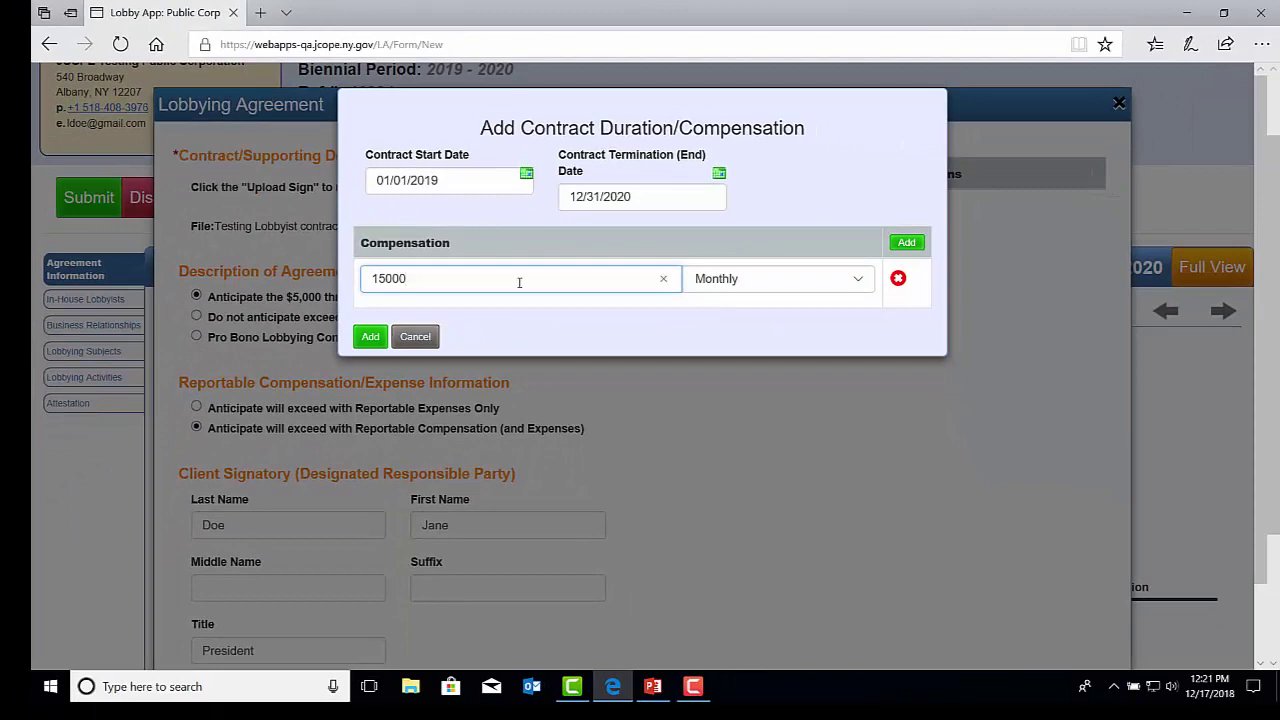
{"action": "left_click", "coordinate": [372, 338]}
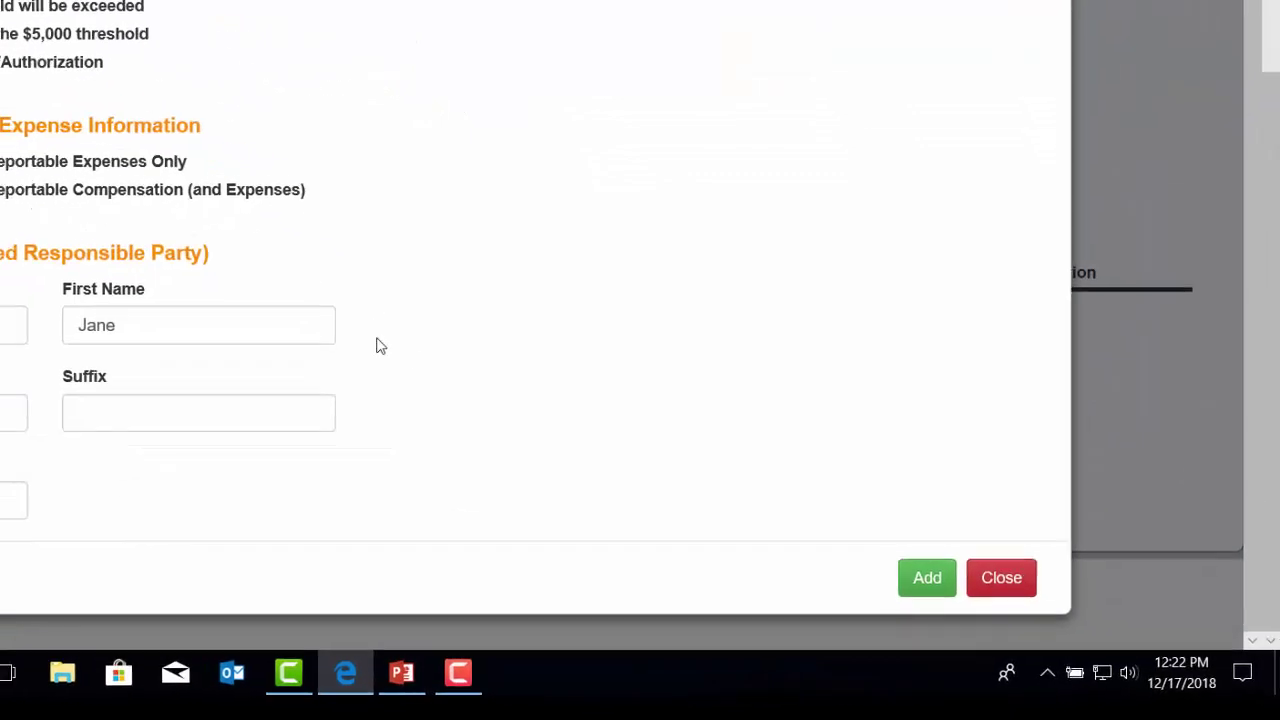
{"action": "left_click", "coordinate": [930, 580]}
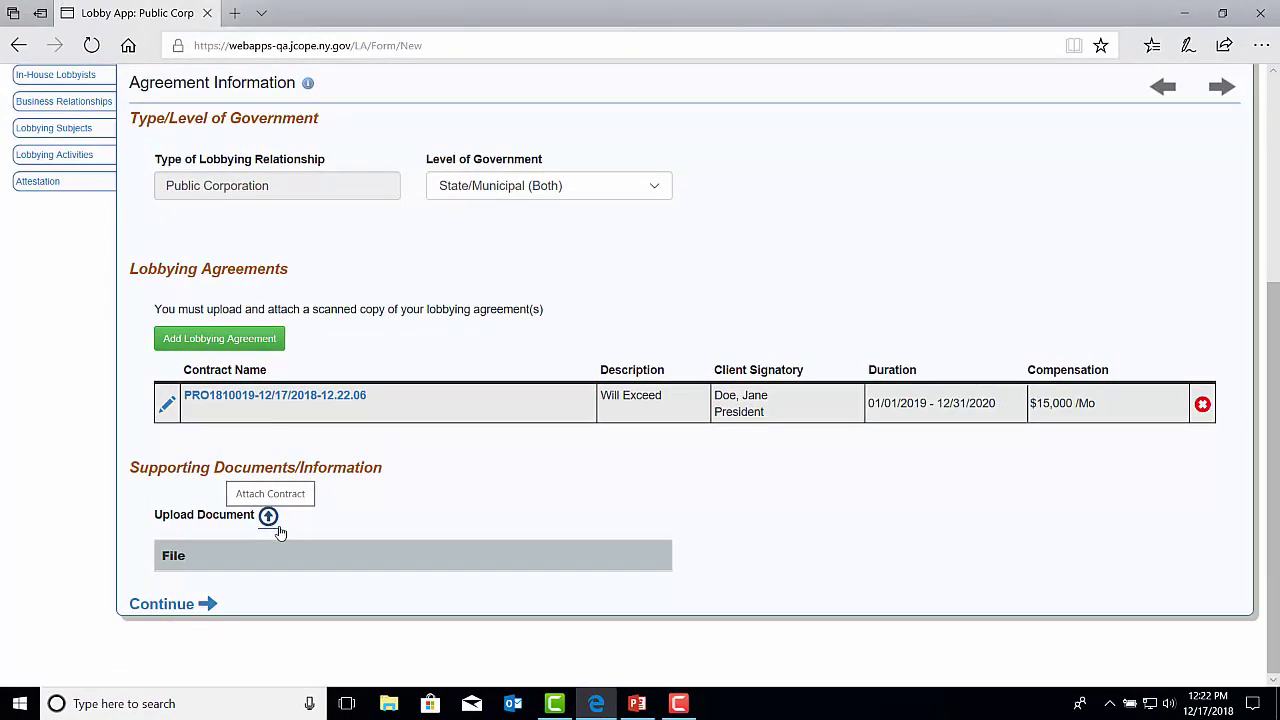
Select both of the corporation's listed lobbyists as in-house lobbyists for the registration and save the selection
{"action": "scroll", "coordinate": [380, 557], "scroll_direction": "up", "scroll_amount": 3}
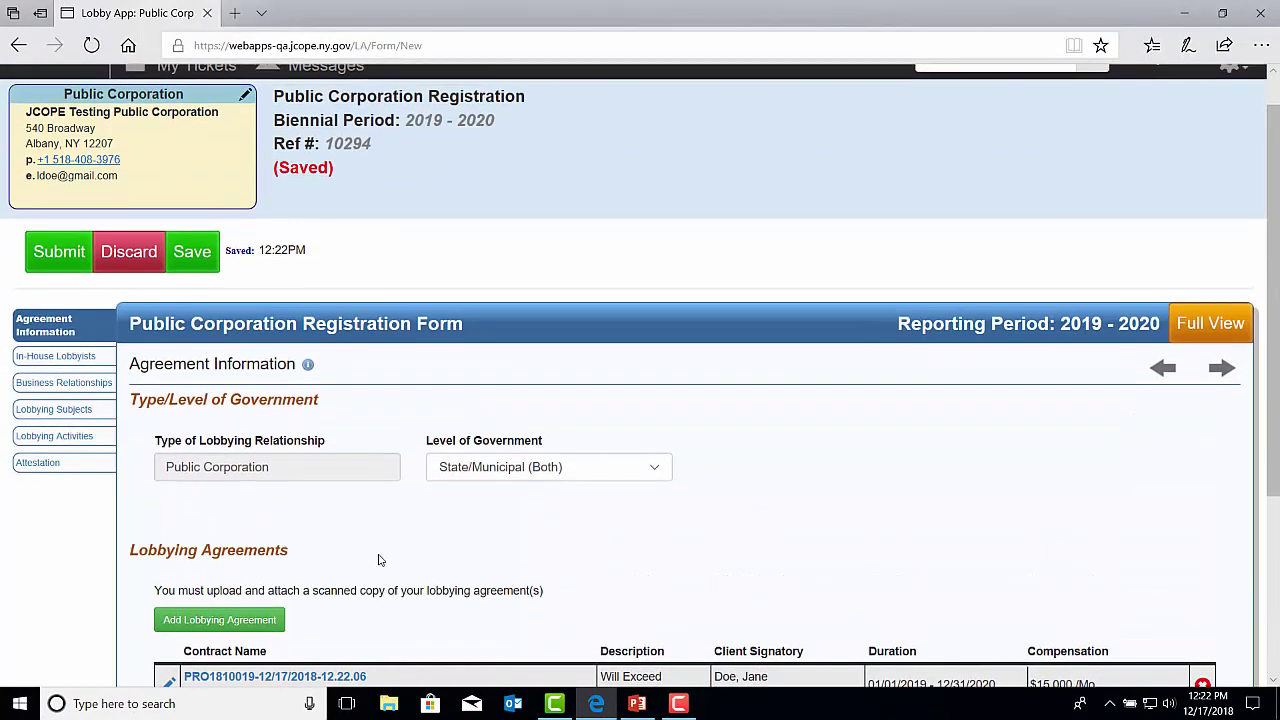
{"action": "left_click", "coordinate": [90, 364]}
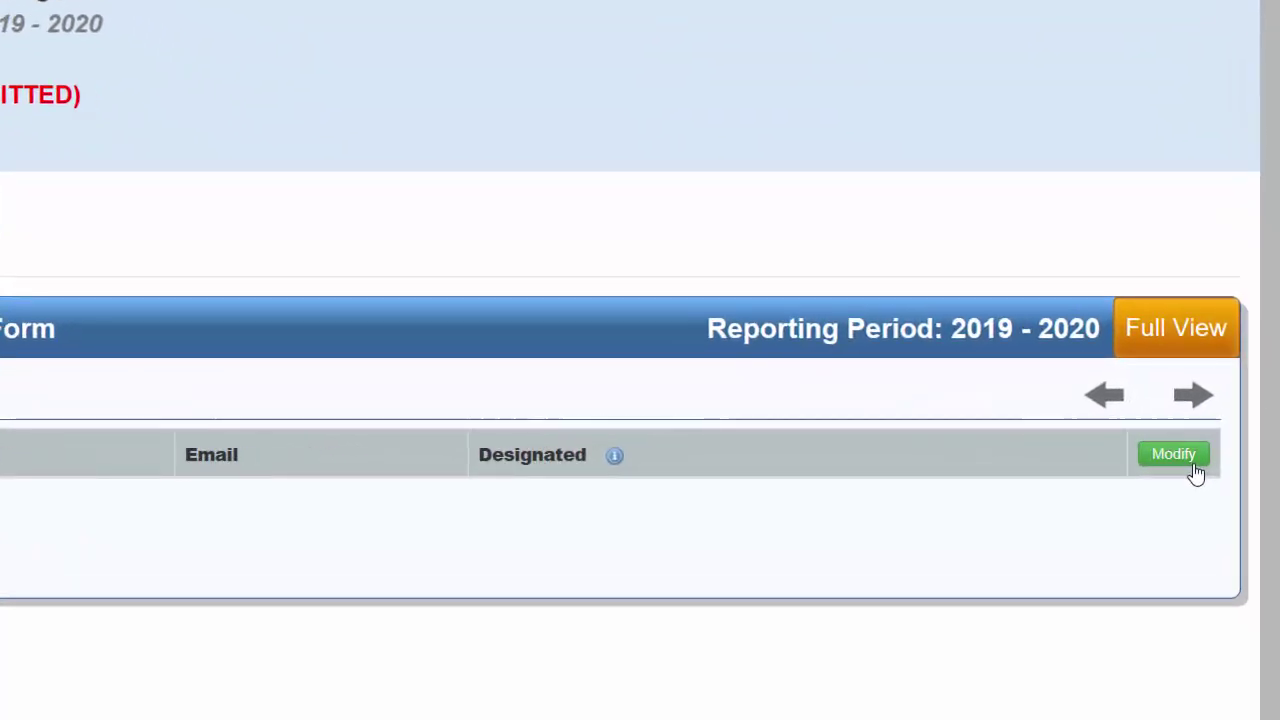
{"action": "left_click", "coordinate": [1190, 457]}
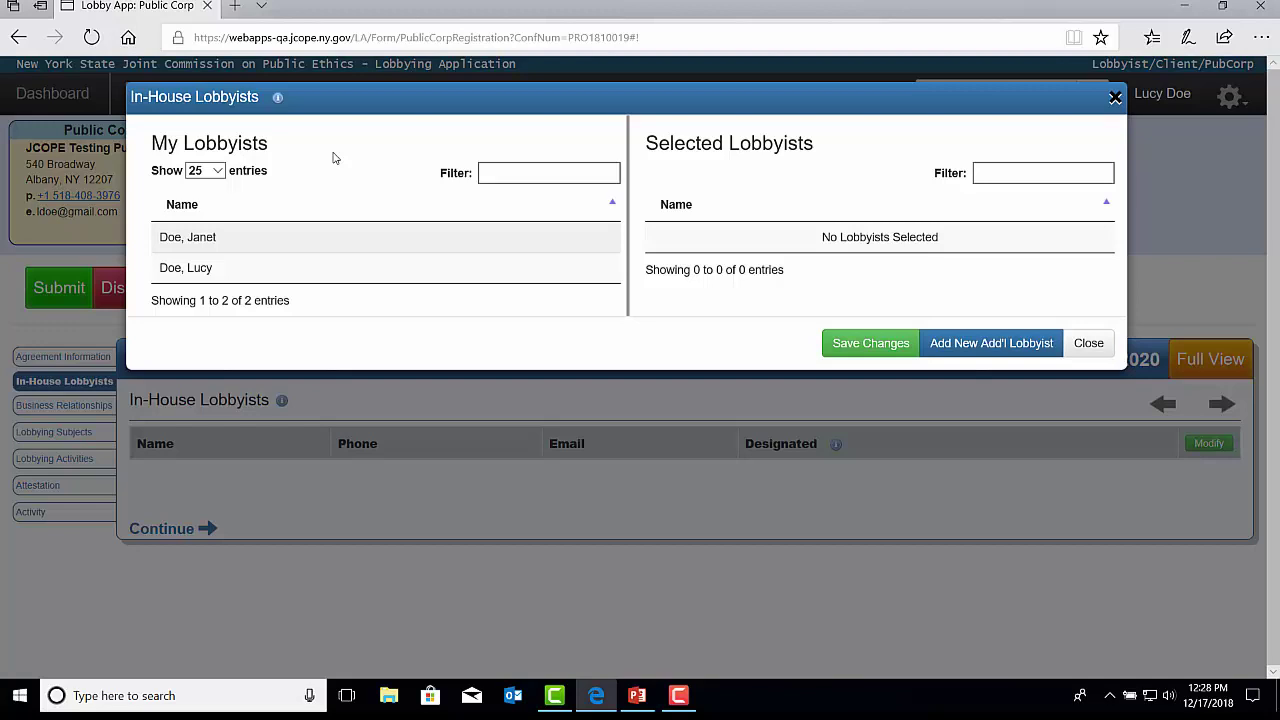
{"action": "left_click", "coordinate": [312, 248]}
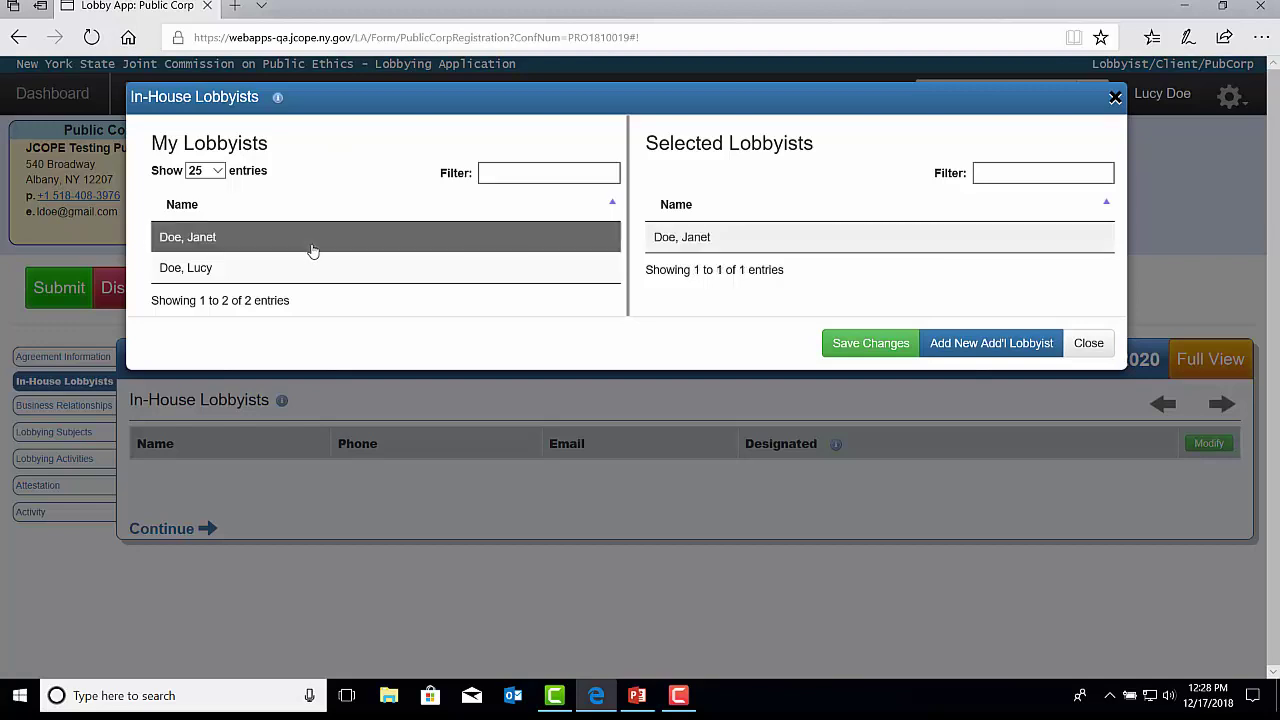
{"action": "left_click", "coordinate": [314, 270]}
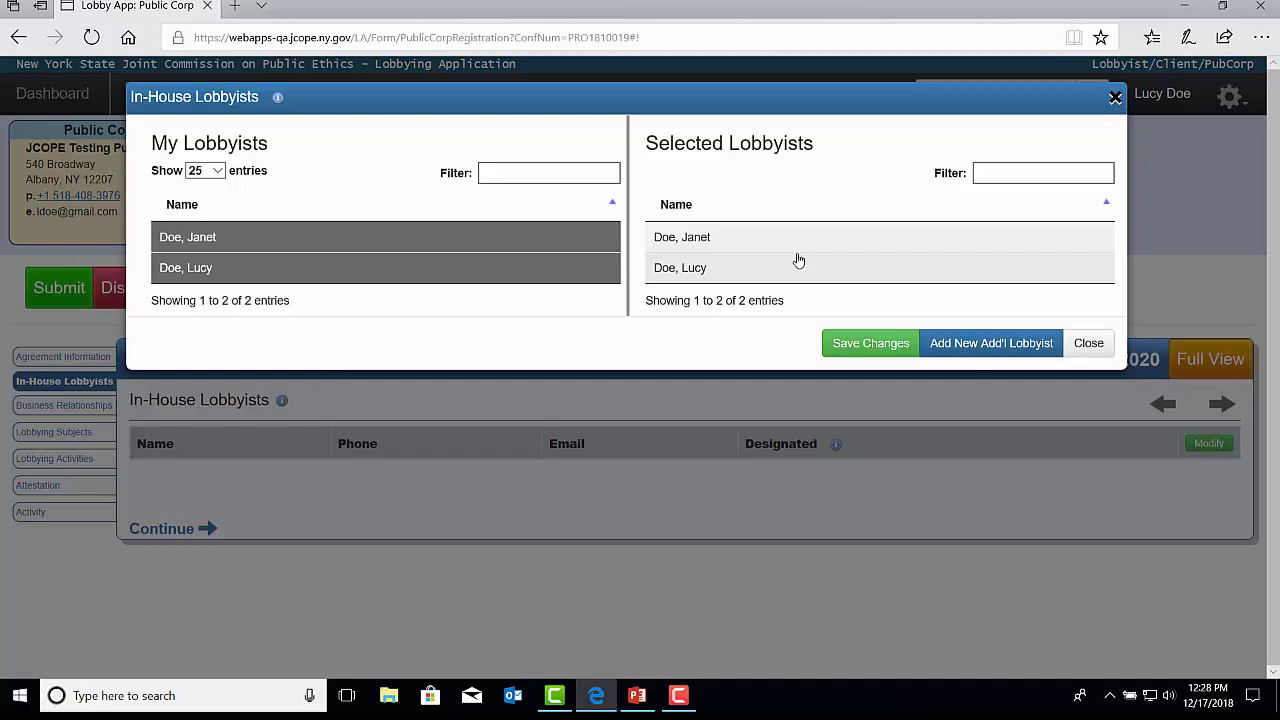
{"action": "left_click", "coordinate": [992, 345]}
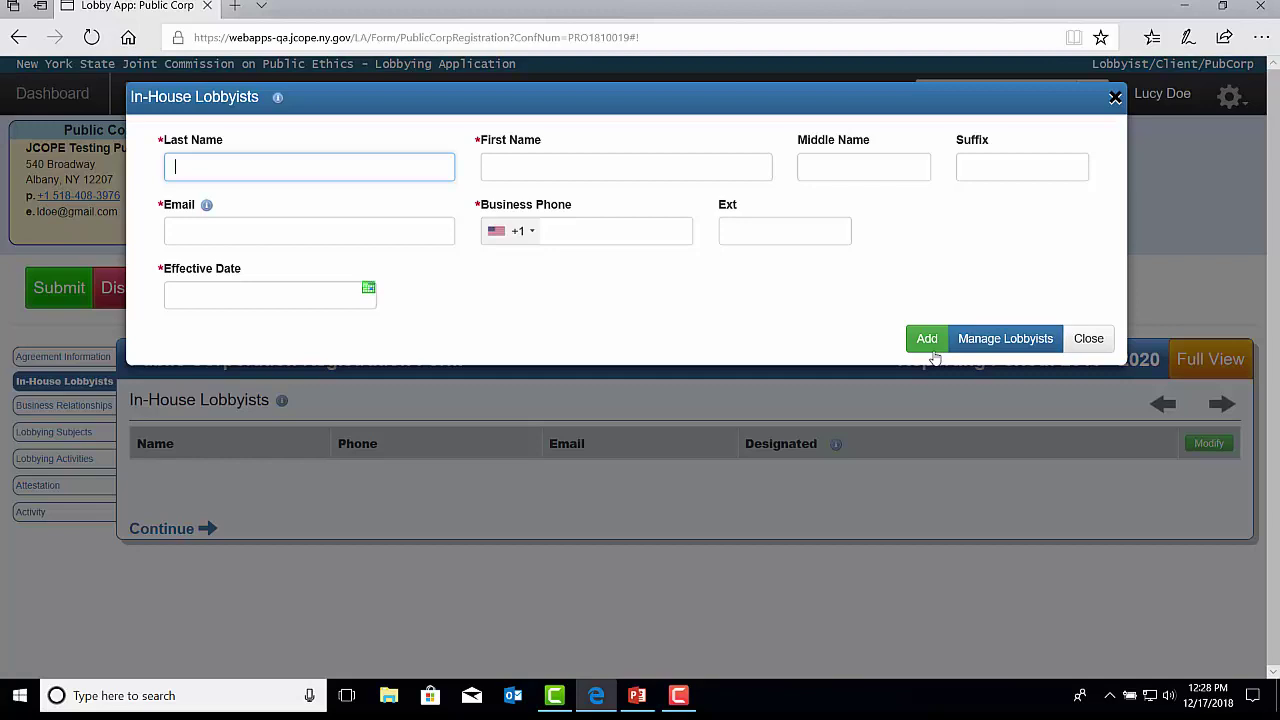
{"action": "left_click", "coordinate": [1035, 343]}
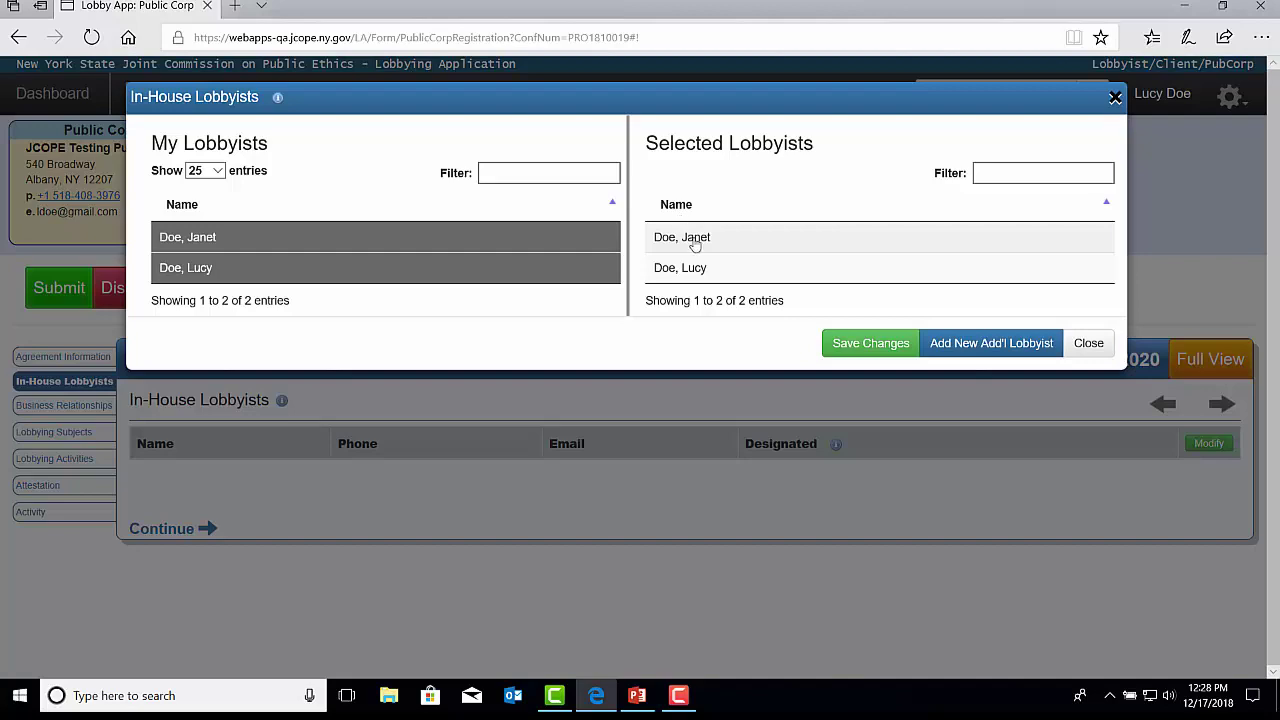
{"action": "left_click", "coordinate": [868, 345]}
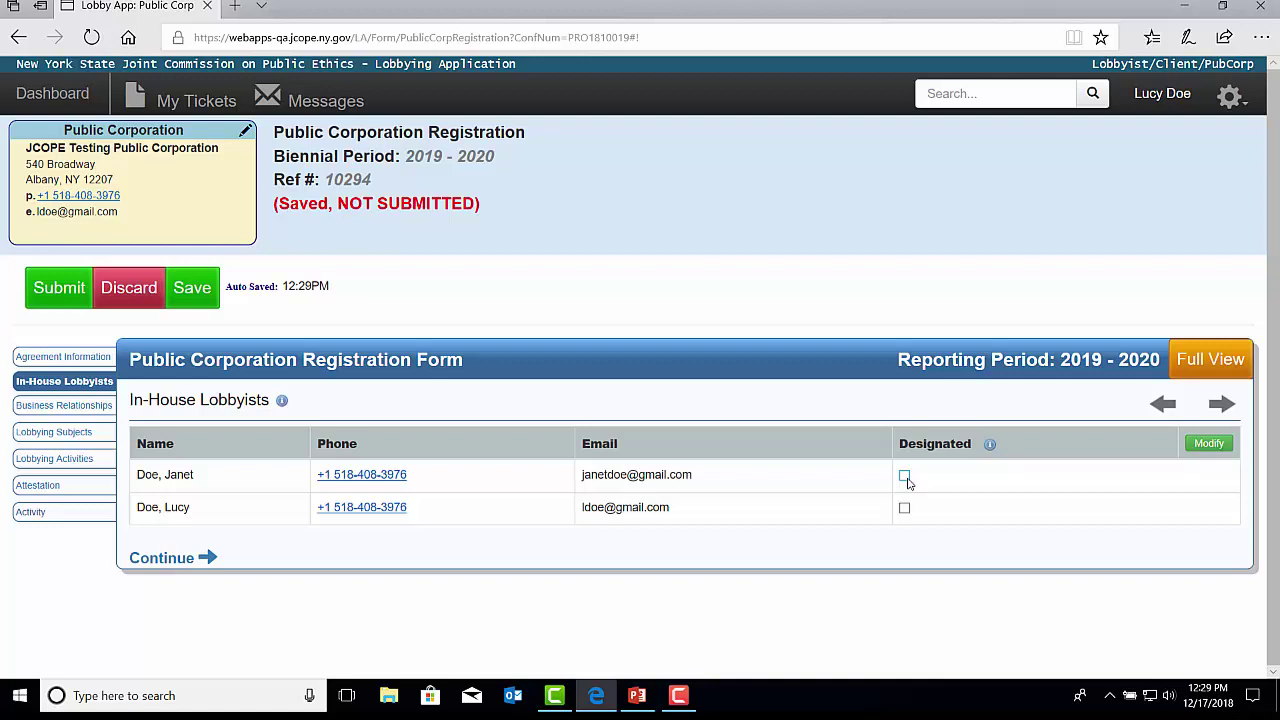
Remove the second selected lobbyist from the registration's in-house lobbyists and save the change
{"action": "left_click", "coordinate": [1207, 444]}
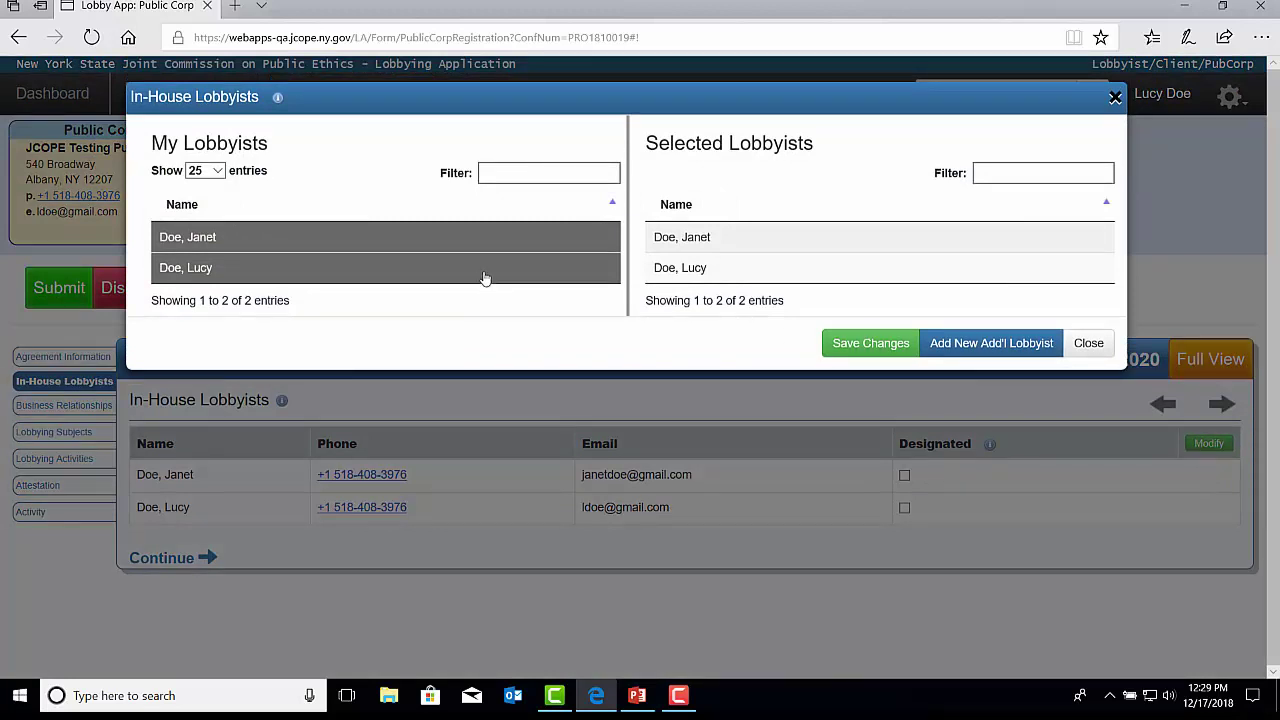
{"action": "left_click", "coordinate": [652, 268]}
{"action": "left_click", "coordinate": [874, 346]}
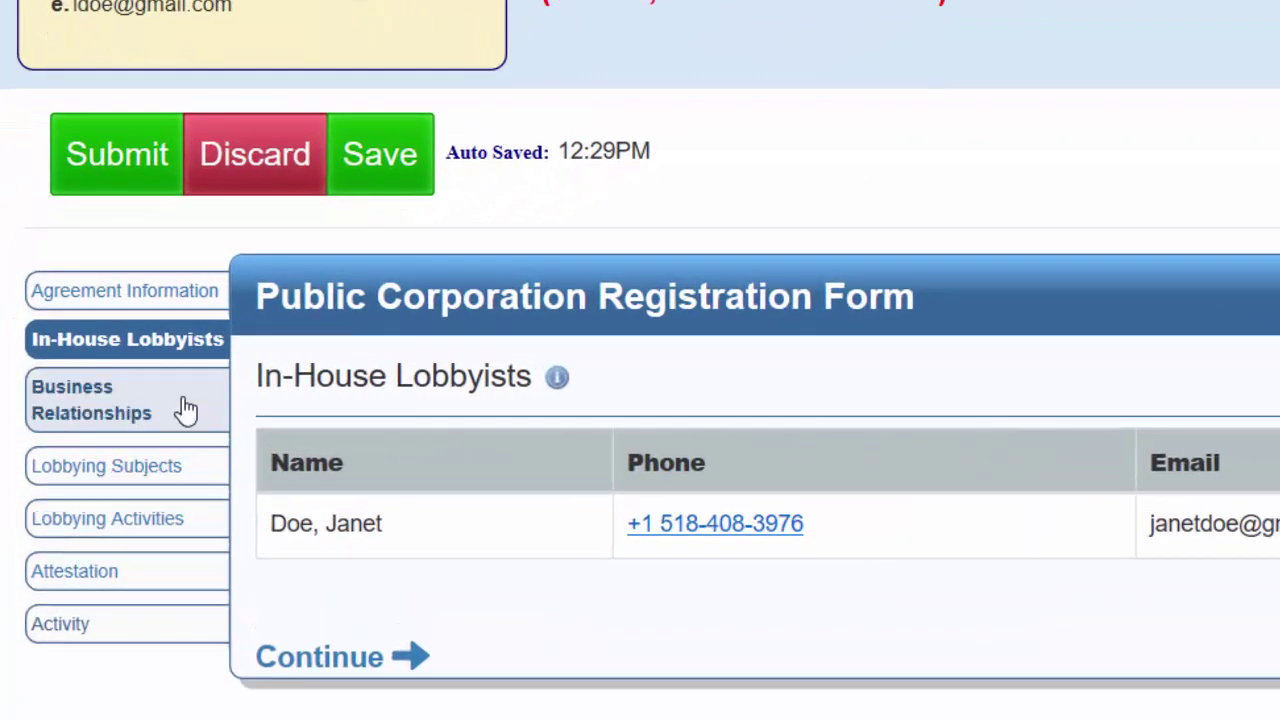
{"action": "left_click", "coordinate": [185, 410]}
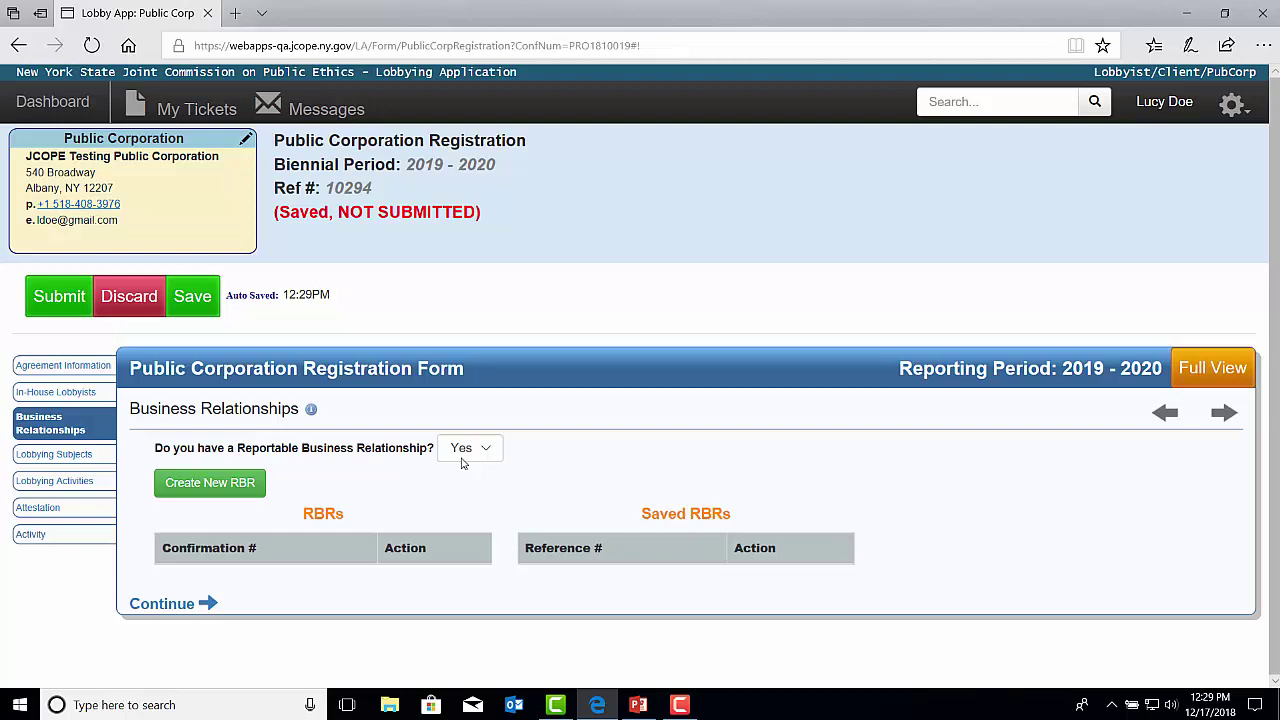
{"action": "left_click", "coordinate": [258, 490]}
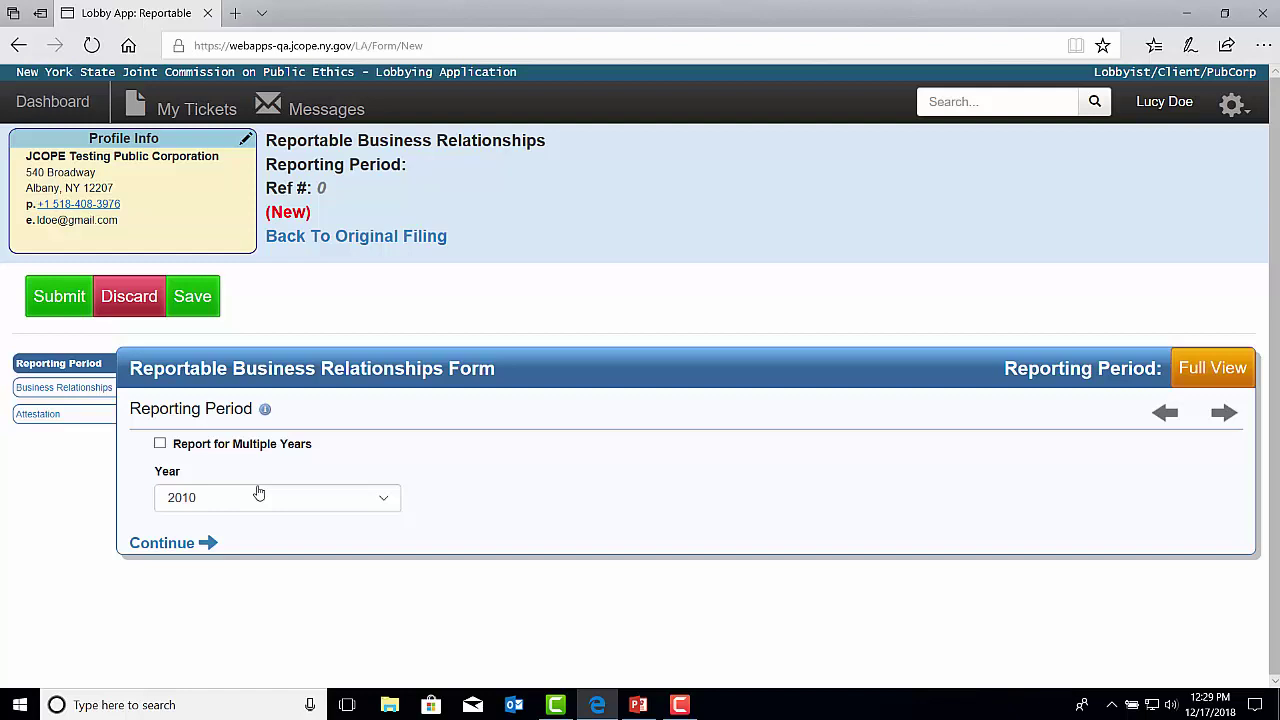
{"action": "left_click", "coordinate": [439, 241]}
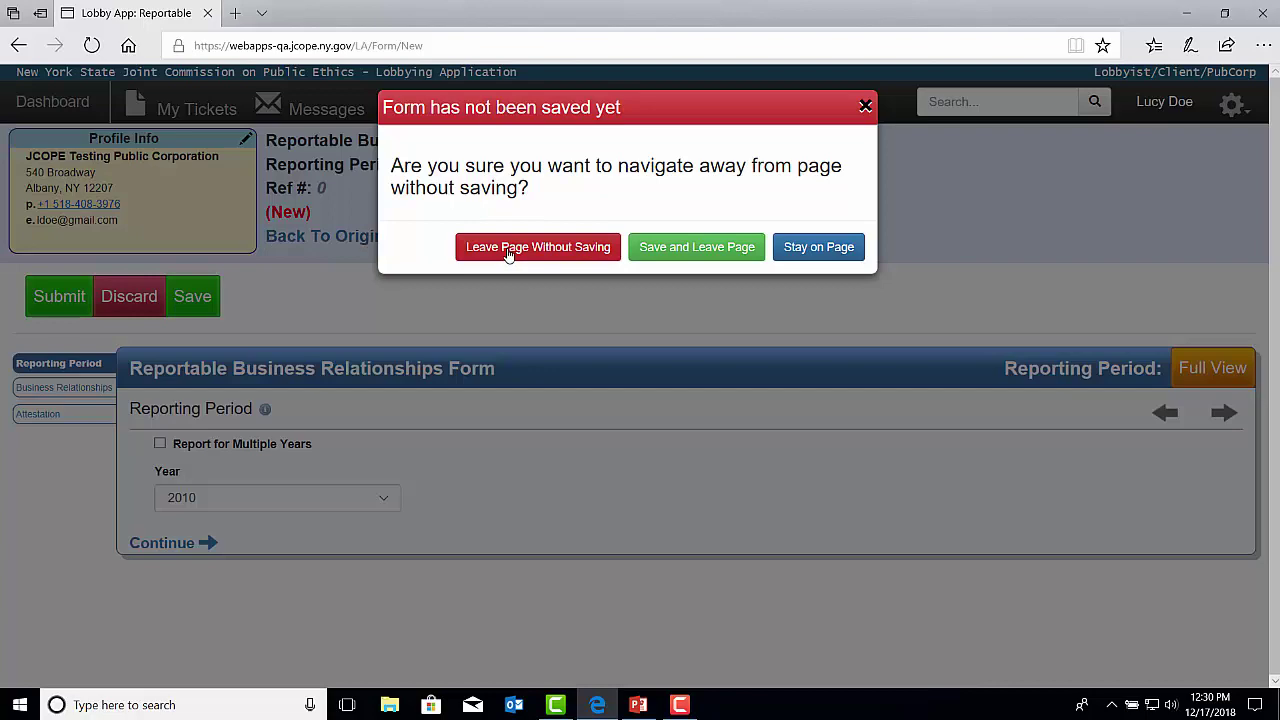
{"action": "left_click", "coordinate": [509, 250]}
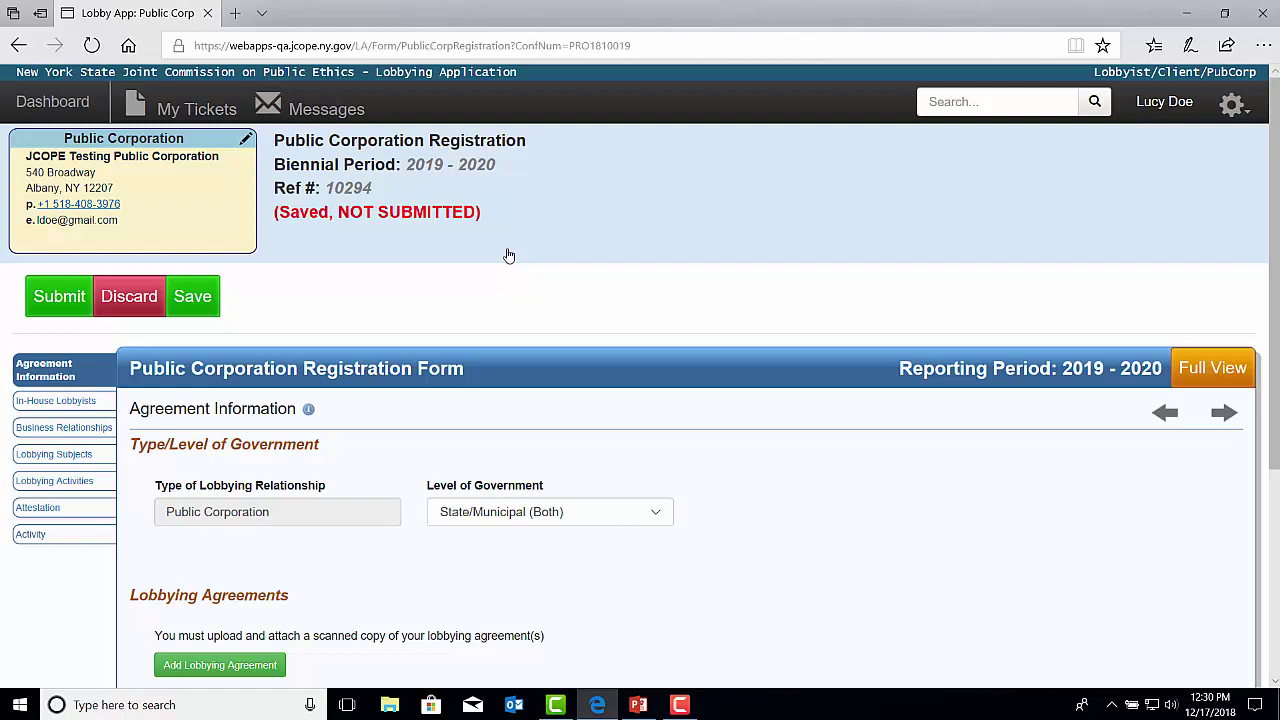
Answer No to having a reportable business relationship in the registration's Business Relationships section
{"action": "left_click", "coordinate": [90, 452]}
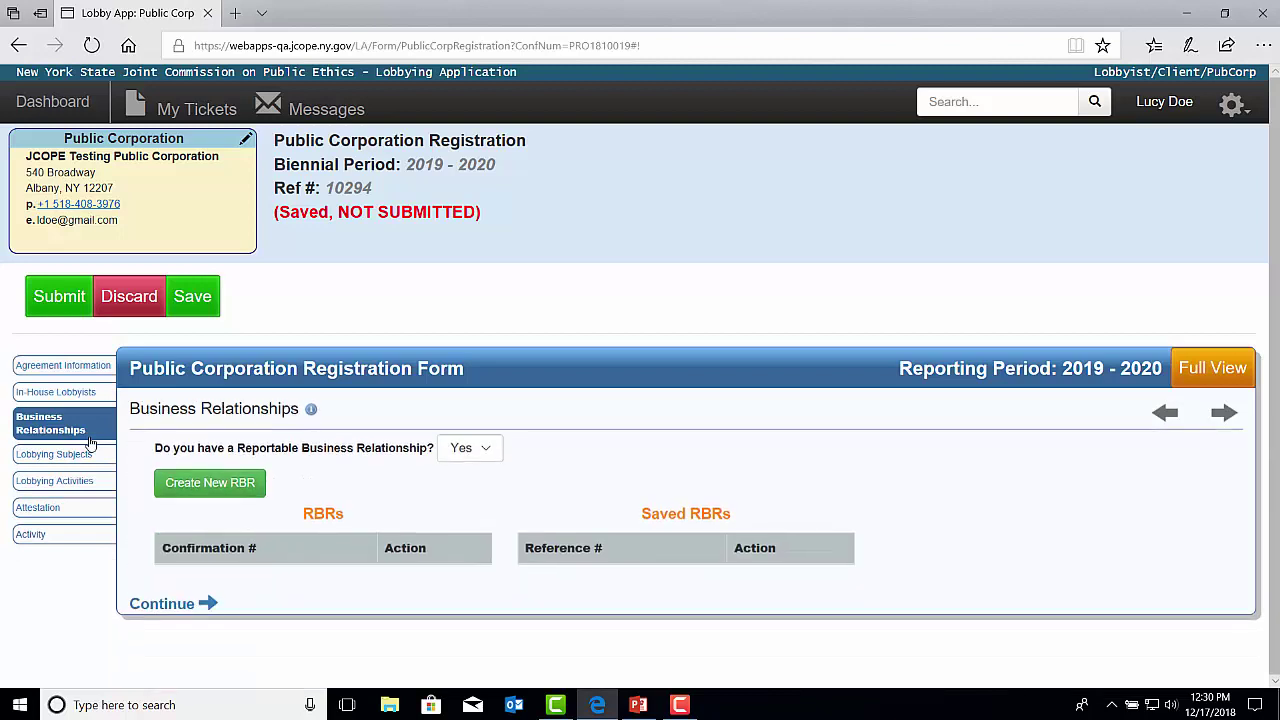
{"action": "left_click", "coordinate": [490, 450]}
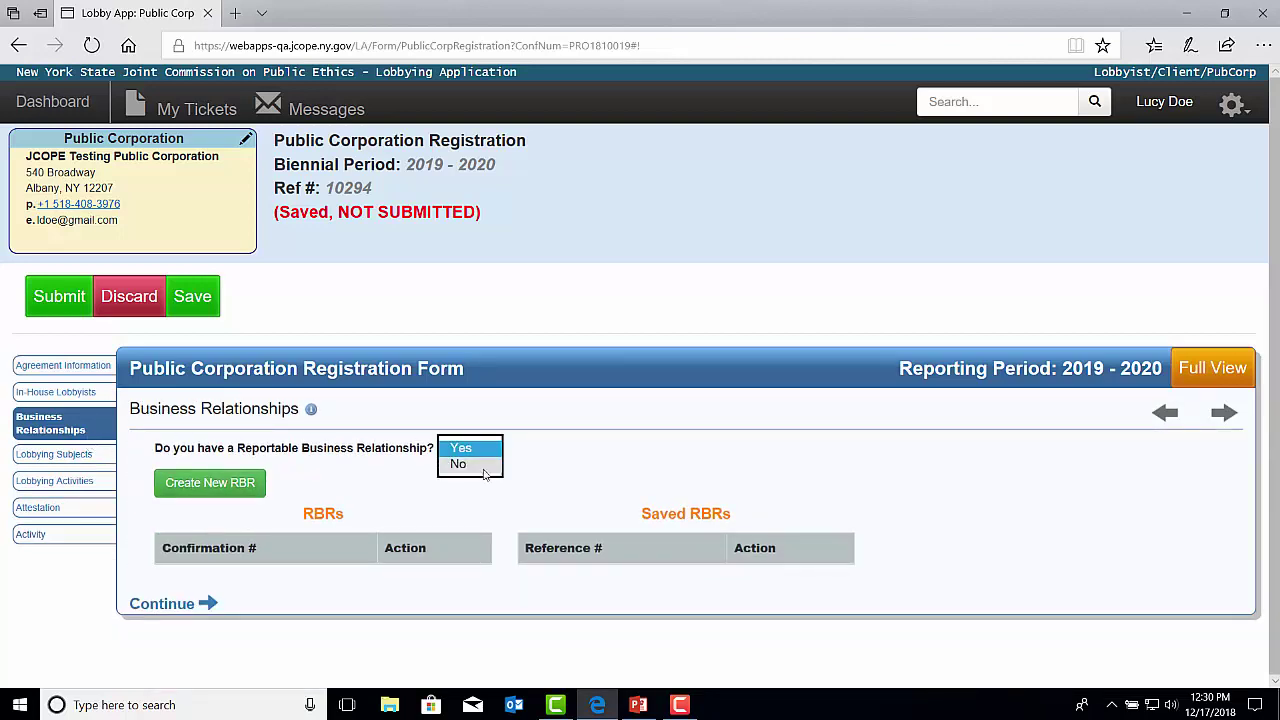
{"action": "left_click", "coordinate": [486, 466]}
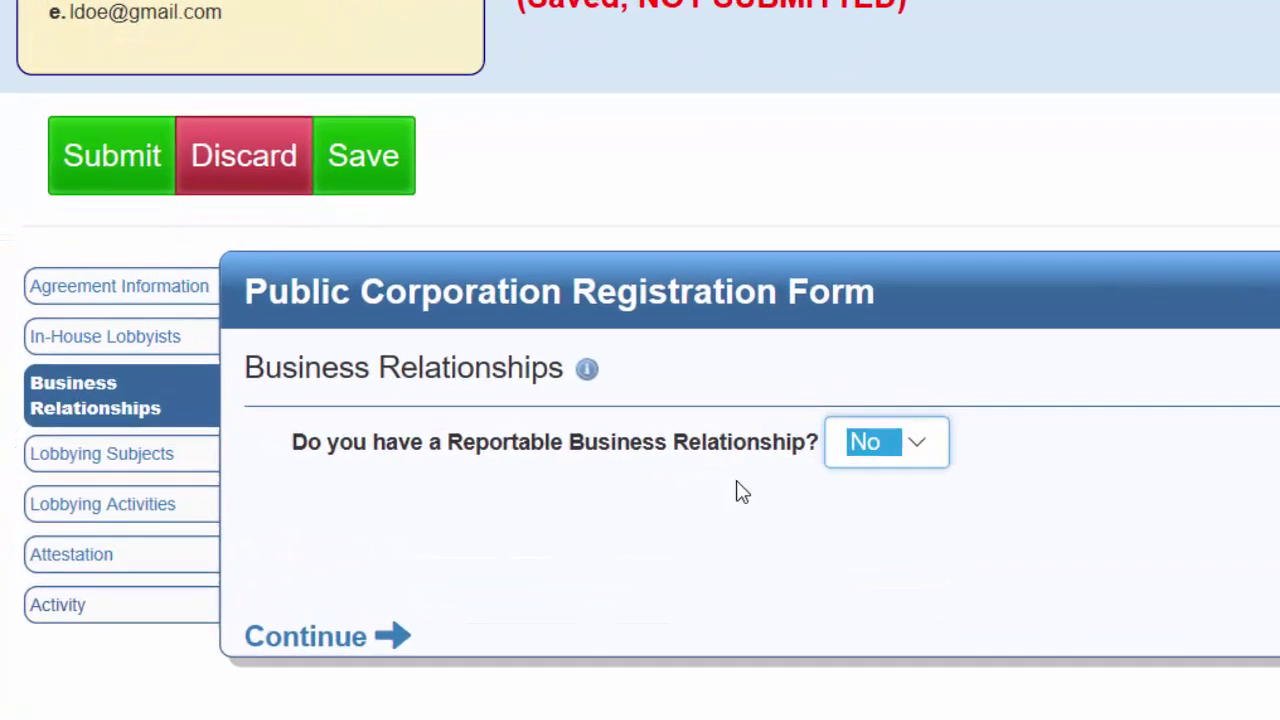
List all available lobbying subjects and add Agribusiness – general to the registration's selected subjects
{"action": "left_click", "coordinate": [189, 460]}
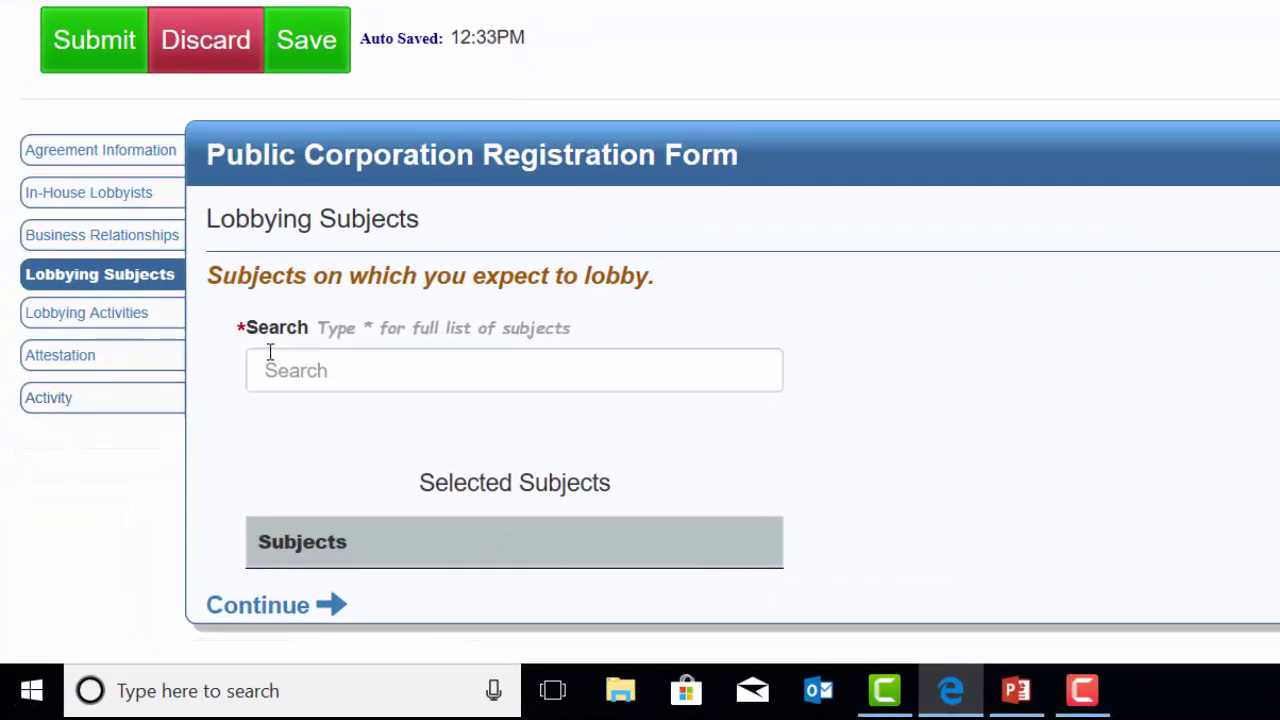
{"action": "left_click", "coordinate": [403, 368]}
{"action": "type", "text": "*"}
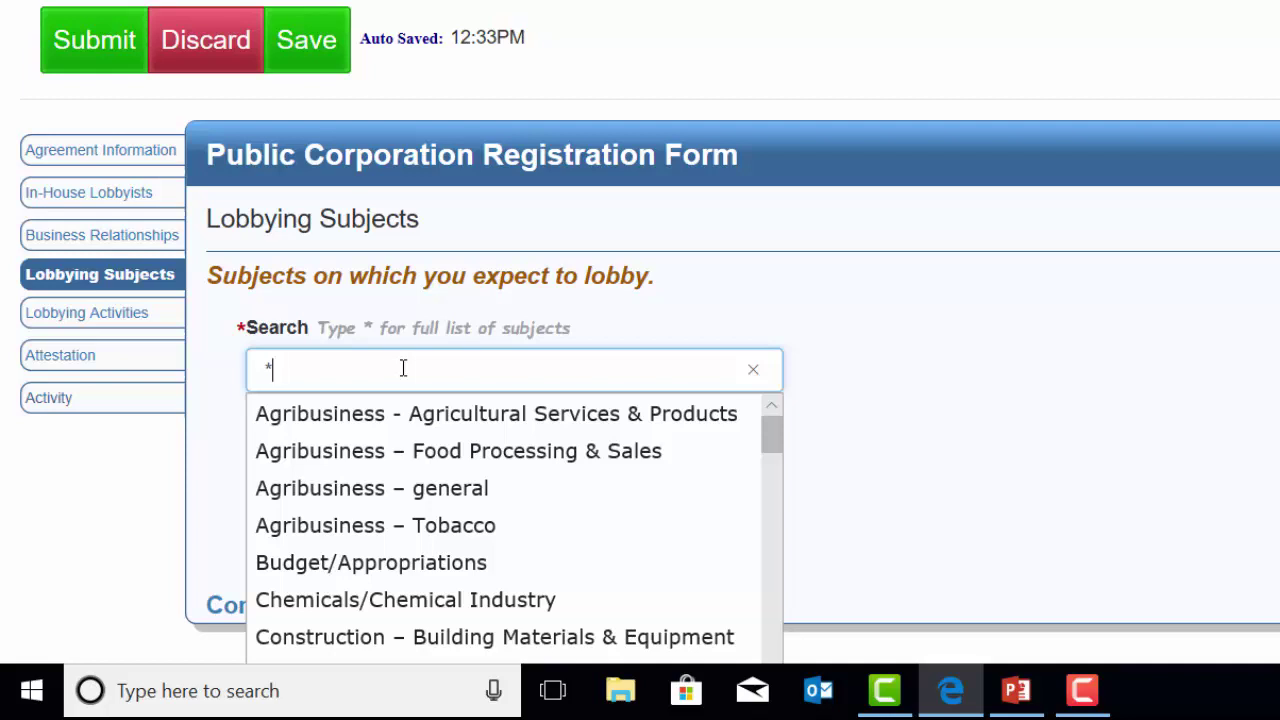
{"action": "left_click", "coordinate": [409, 494]}
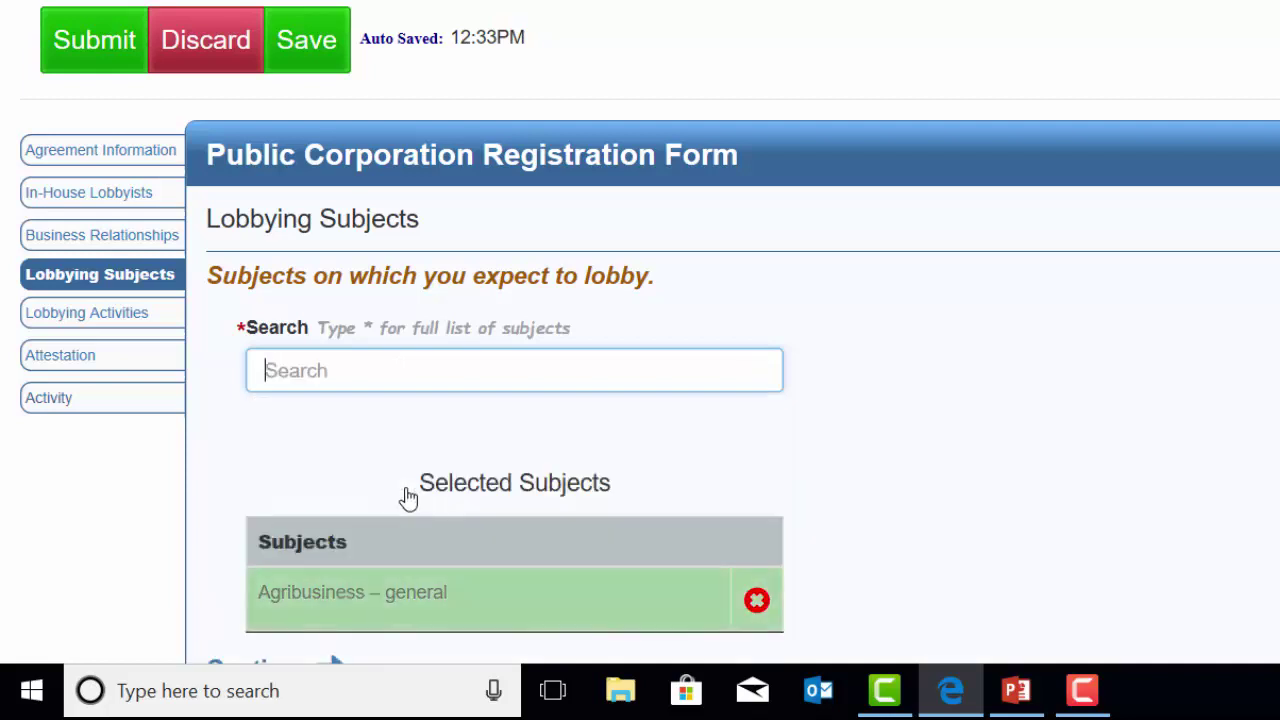
{"action": "scroll", "coordinate": [409, 497], "scroll_direction": "down", "scroll_amount": 2}
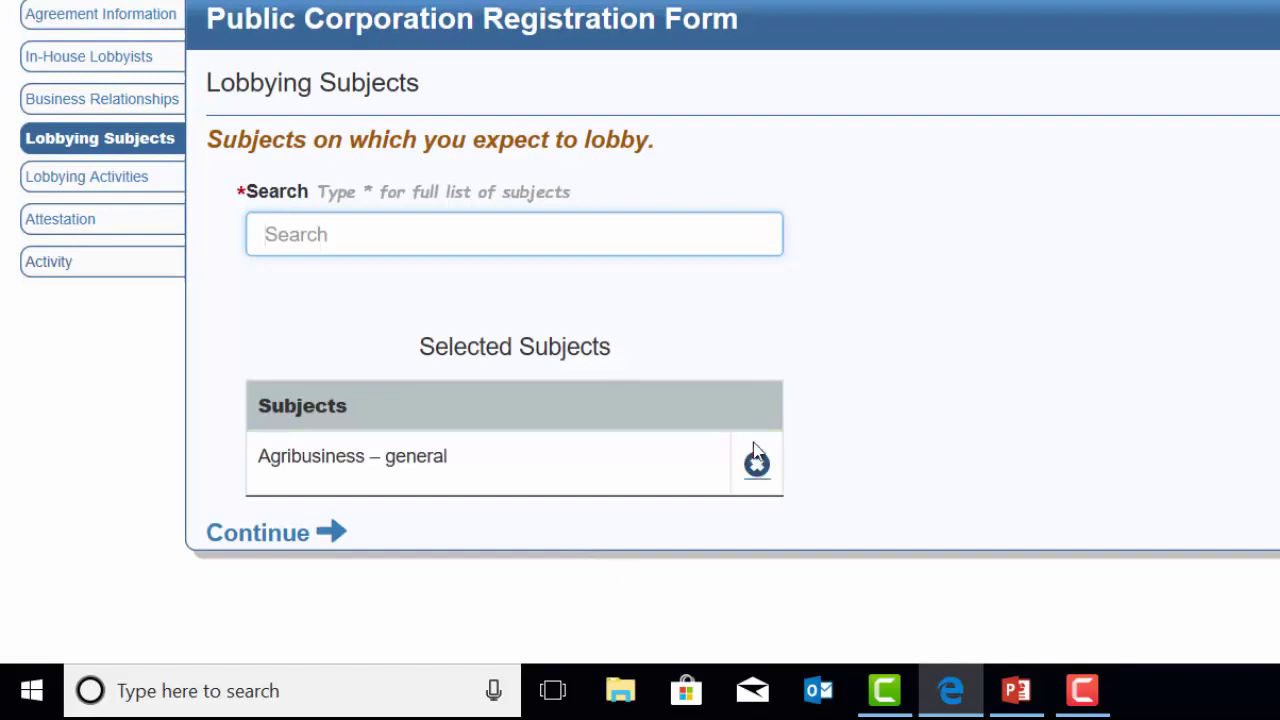
{"action": "left_click", "coordinate": [420, 334]}
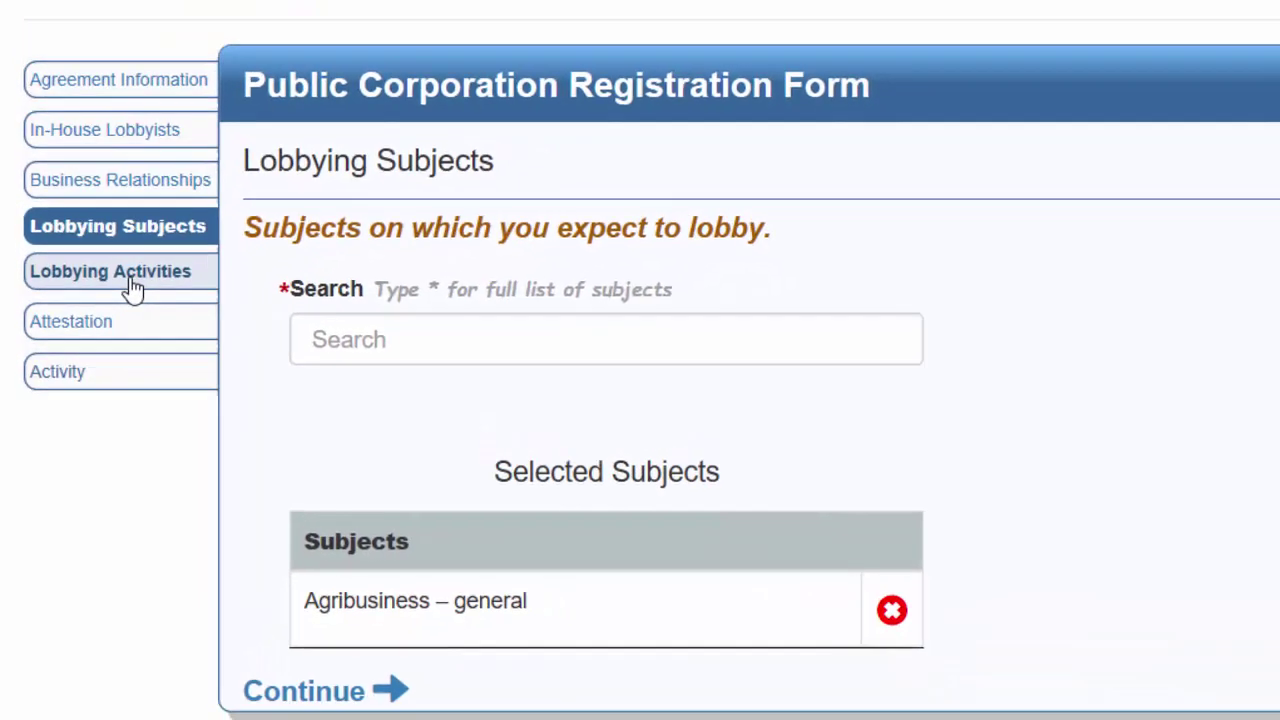
In the Lobbying Activities section, choose Both as the type of lobbying communication
{"action": "left_click", "coordinate": [145, 245]}
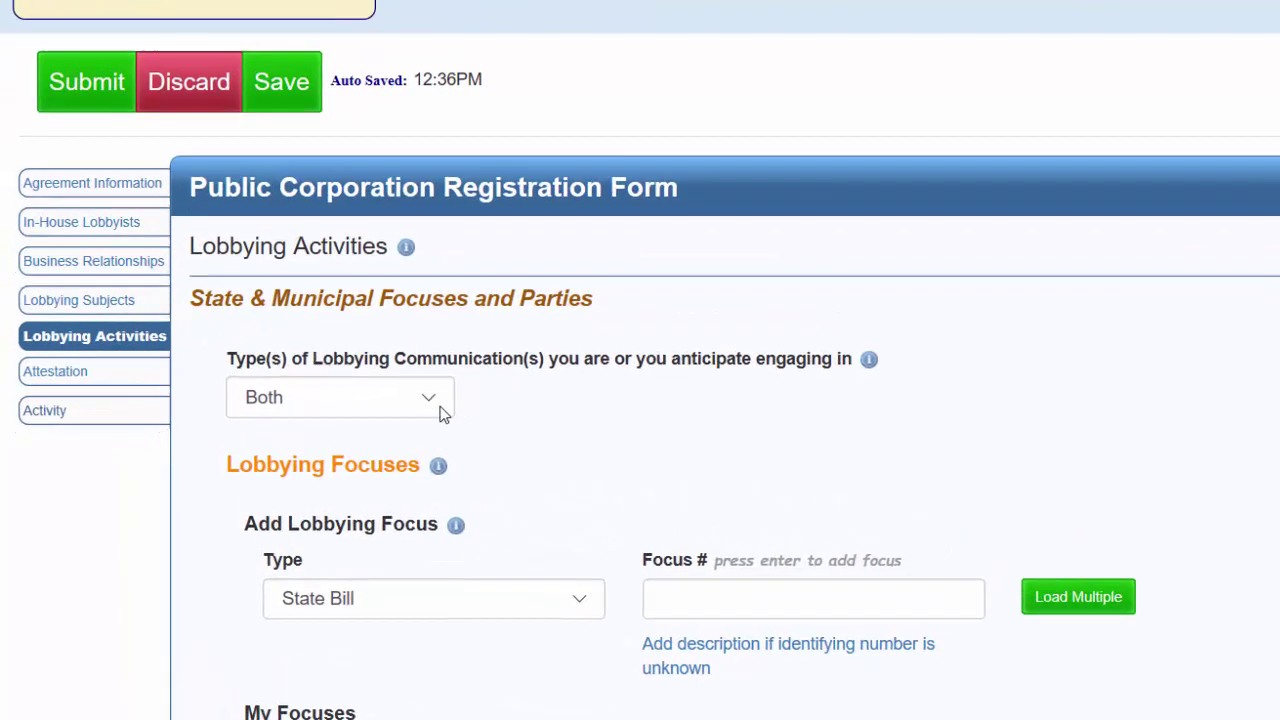
{"action": "left_click", "coordinate": [298, 426]}
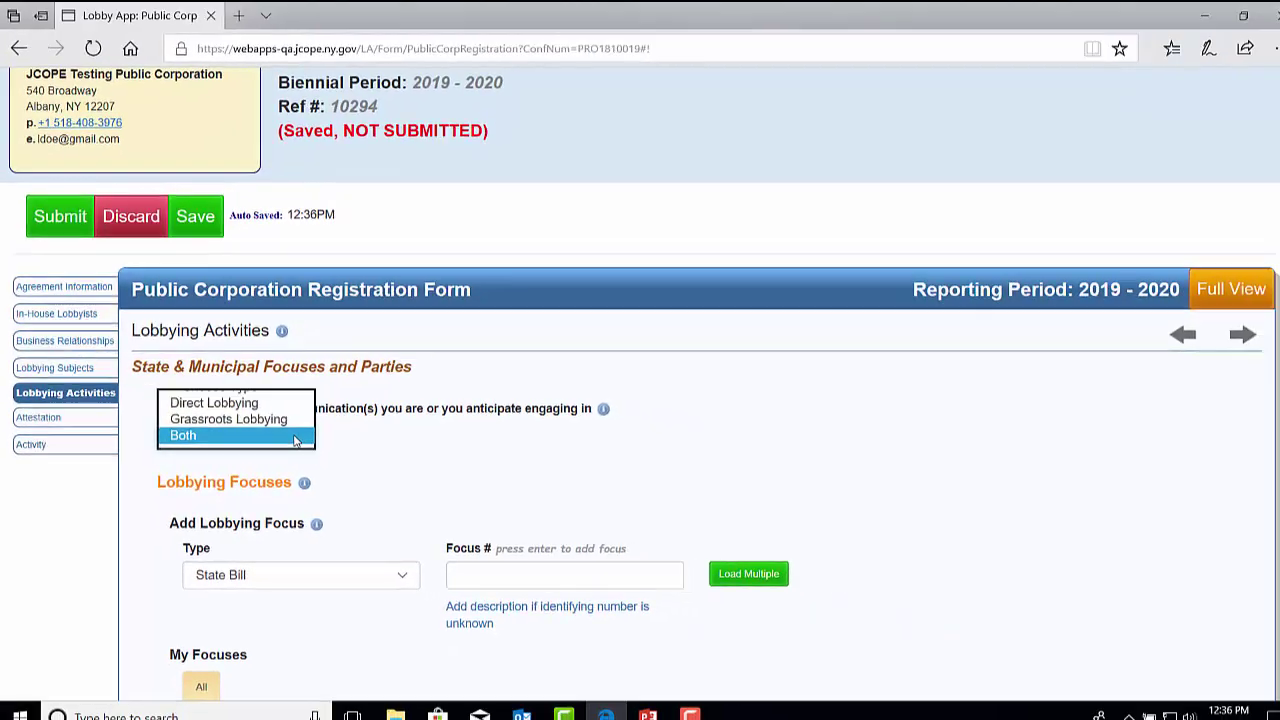
{"action": "left_click", "coordinate": [451, 397]}
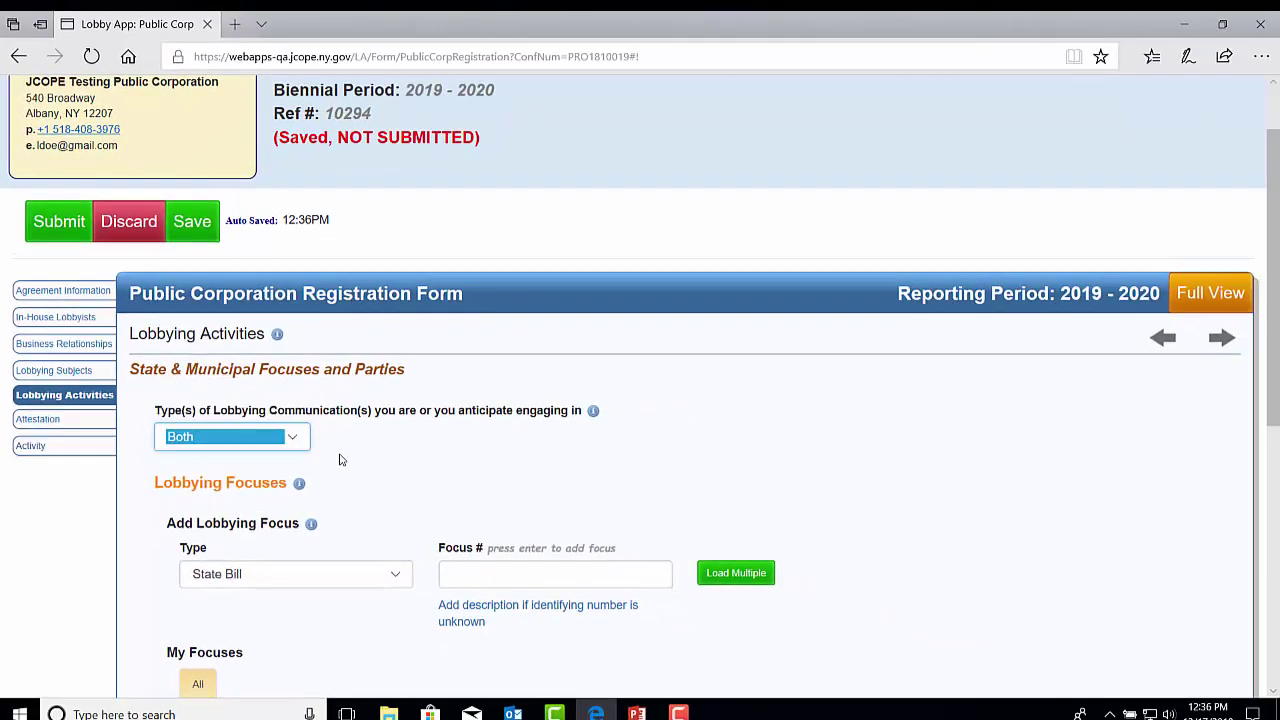
Add a lobbying focus of type State Bill with the focus number S2536
{"action": "scroll", "coordinate": [339, 459], "scroll_direction": "down", "scroll_amount": 2}
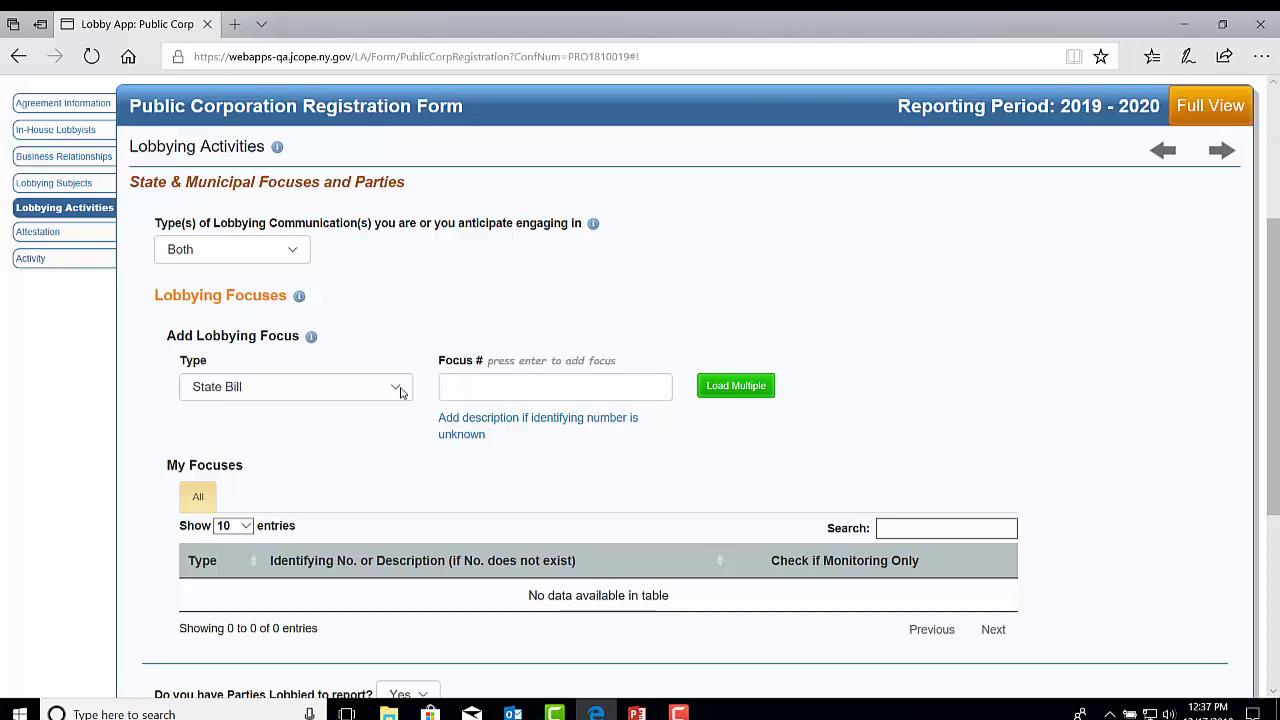
{"action": "left_click", "coordinate": [398, 393]}
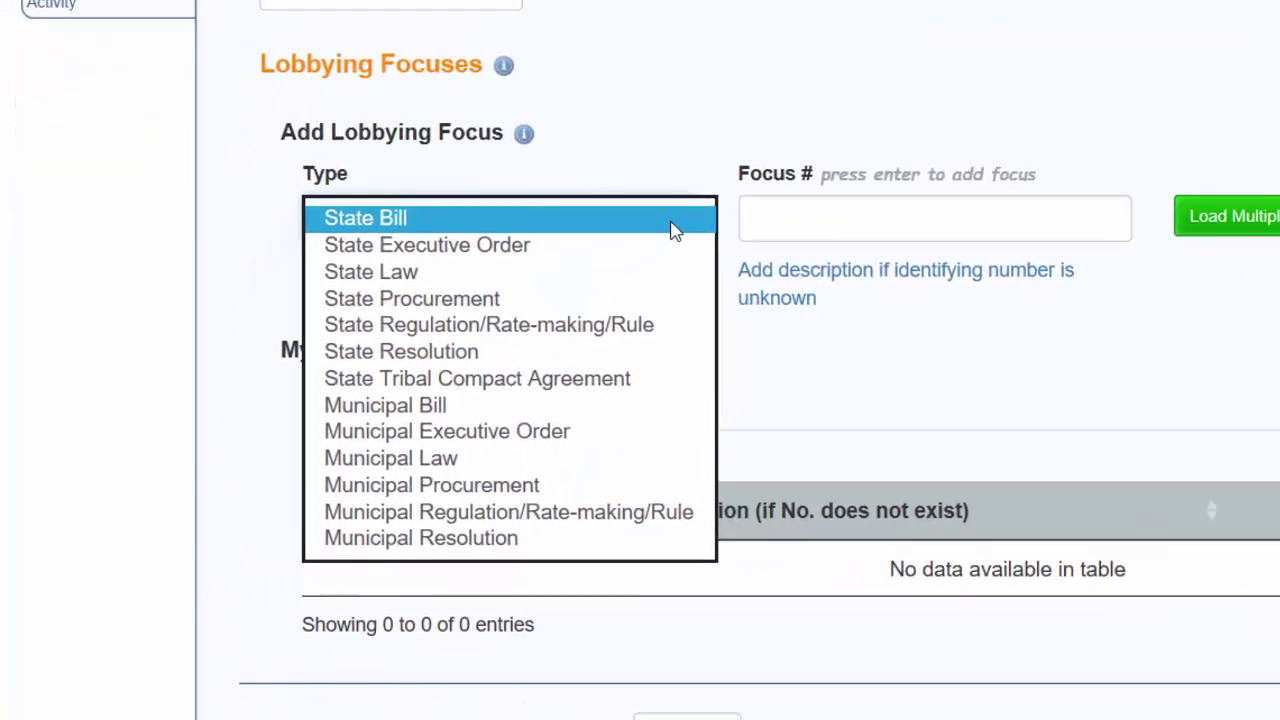
{"action": "left_click", "coordinate": [673, 230]}
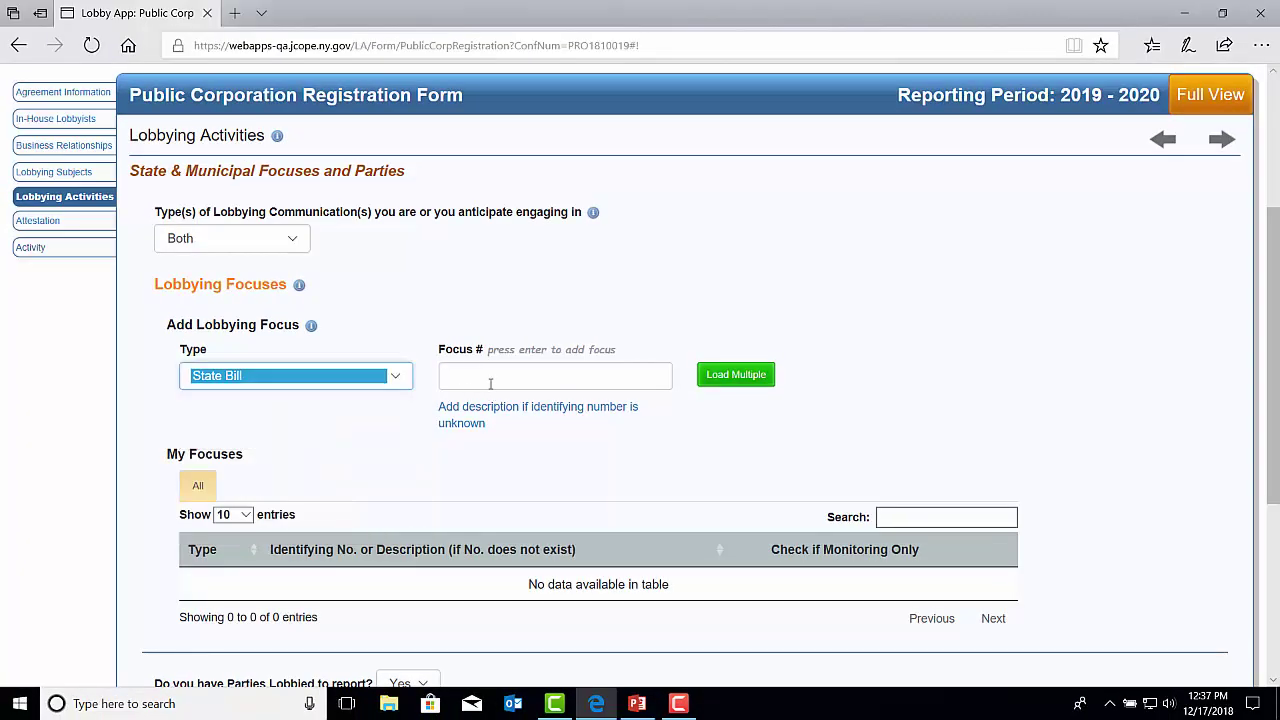
{"action": "left_click", "coordinate": [487, 381]}
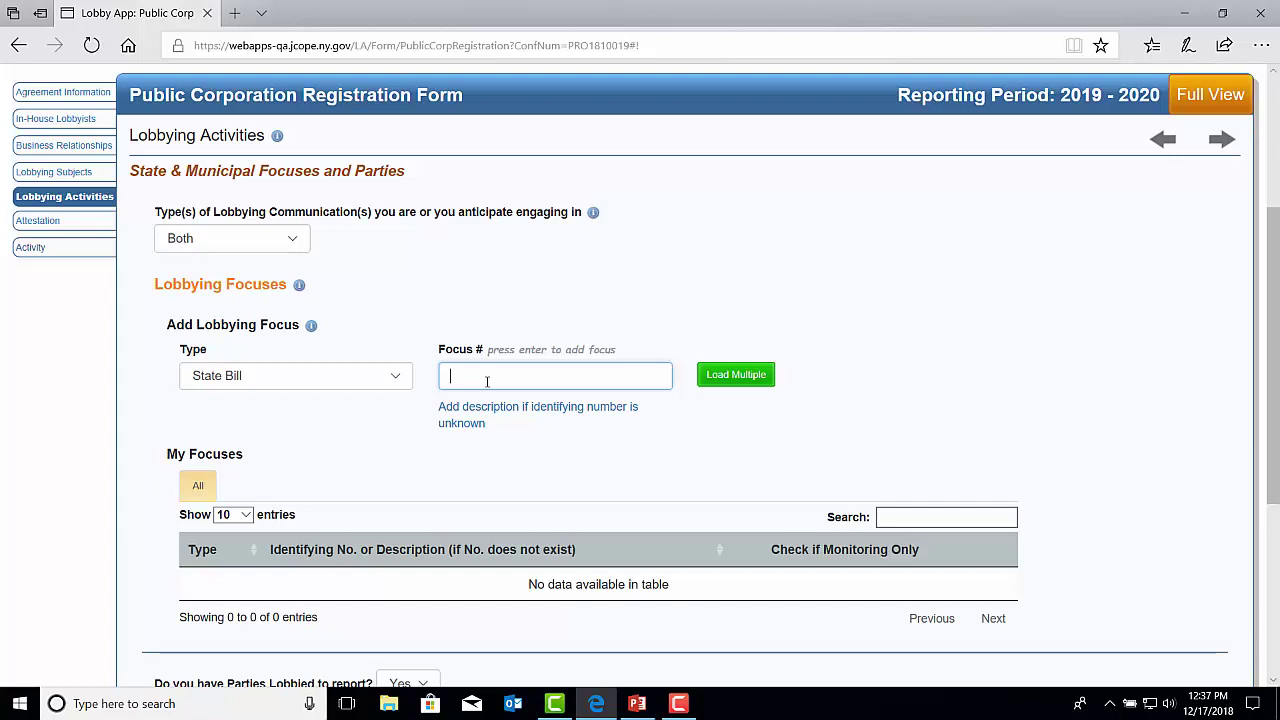
{"action": "type", "text": "S2536"}
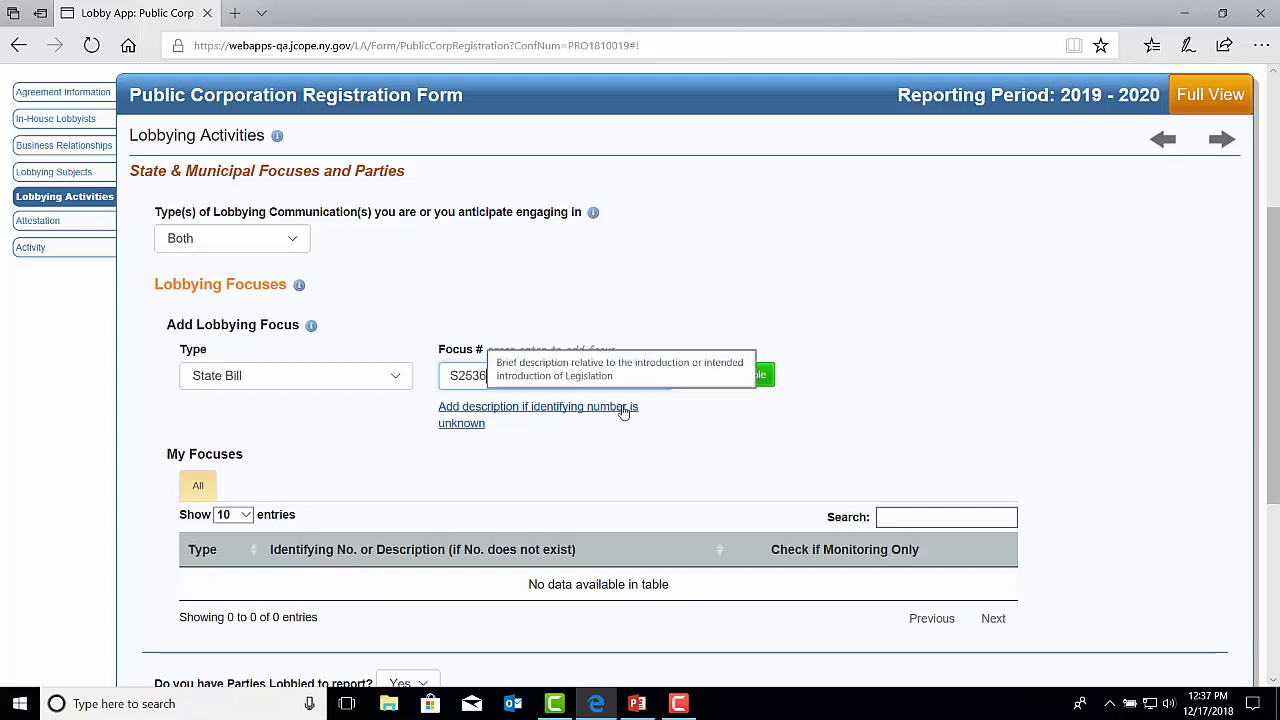
{"action": "key", "text": "Return"}
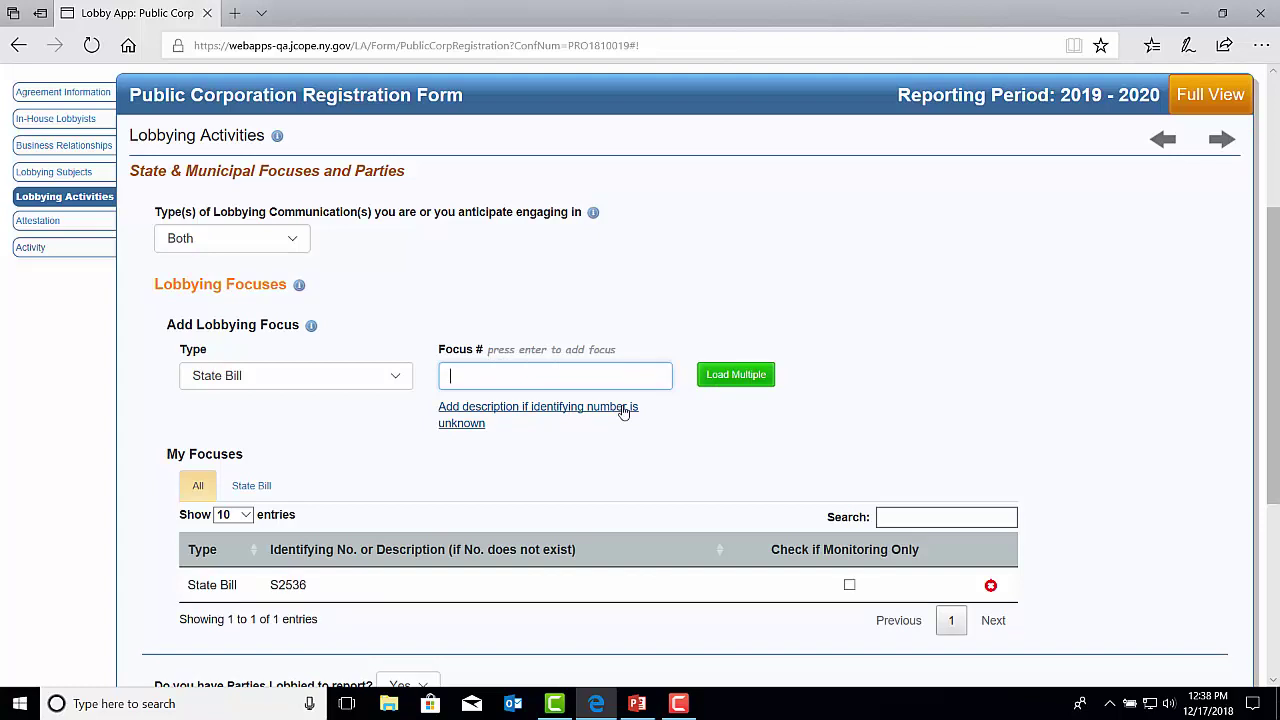
Load the State Bill focuses A5258, S2595 and S2565 together as one comma-separated list
{"action": "left_click", "coordinate": [719, 381]}
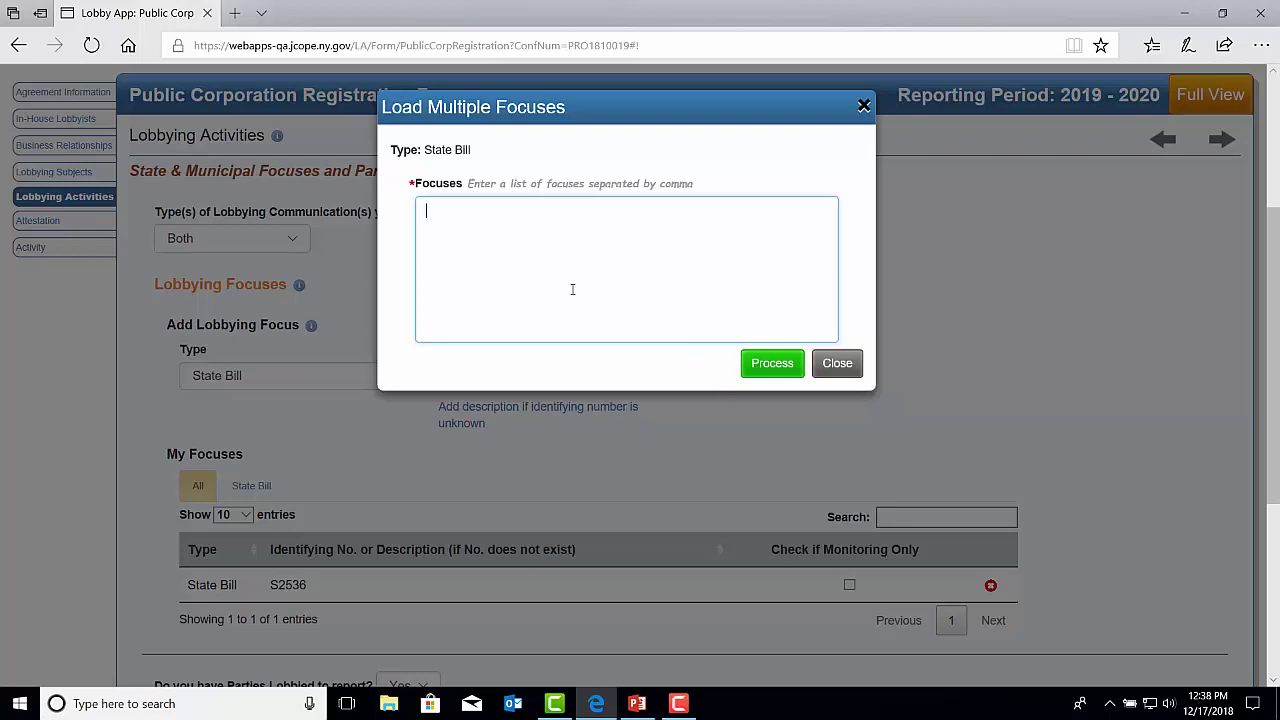
{"action": "type", "text": "A5258, S2595, S2565"}
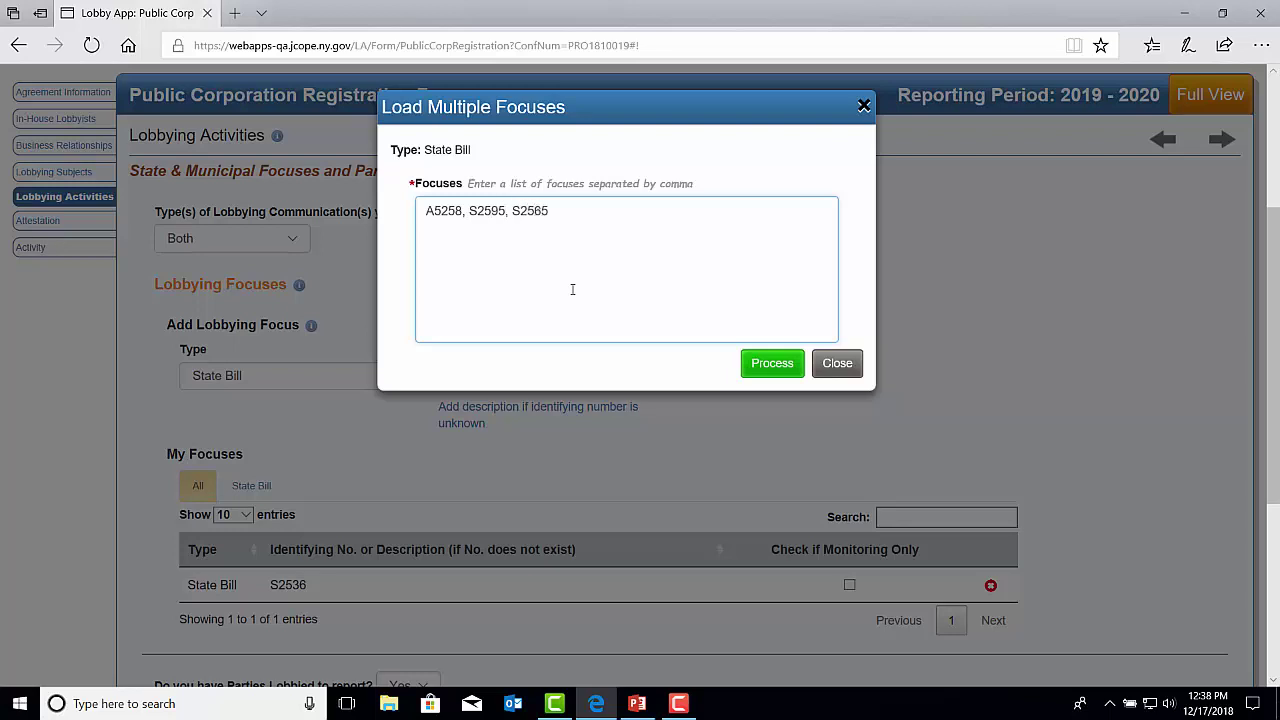
{"action": "left_click", "coordinate": [771, 368]}
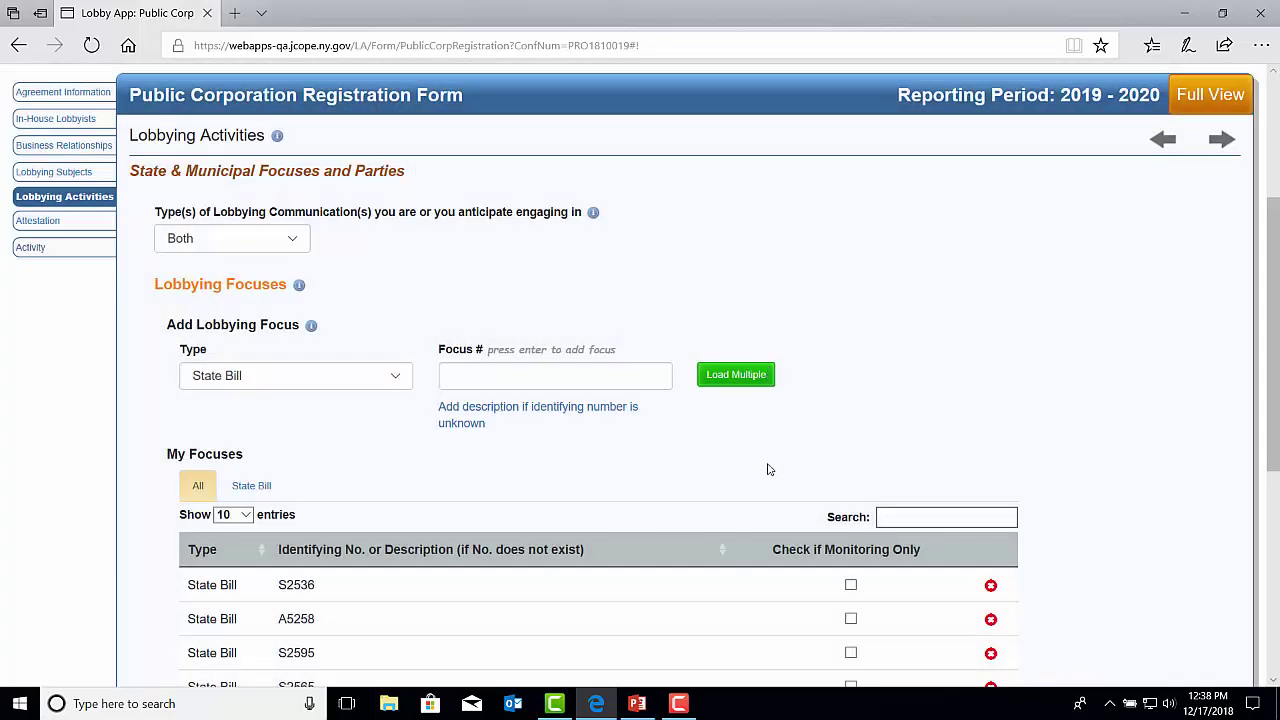
Add a State Bill focus without an identifying number, described as Testing, and show only the State Bill entries in My Focuses
{"action": "scroll", "coordinate": [762, 475], "scroll_direction": "down", "scroll_amount": 1}
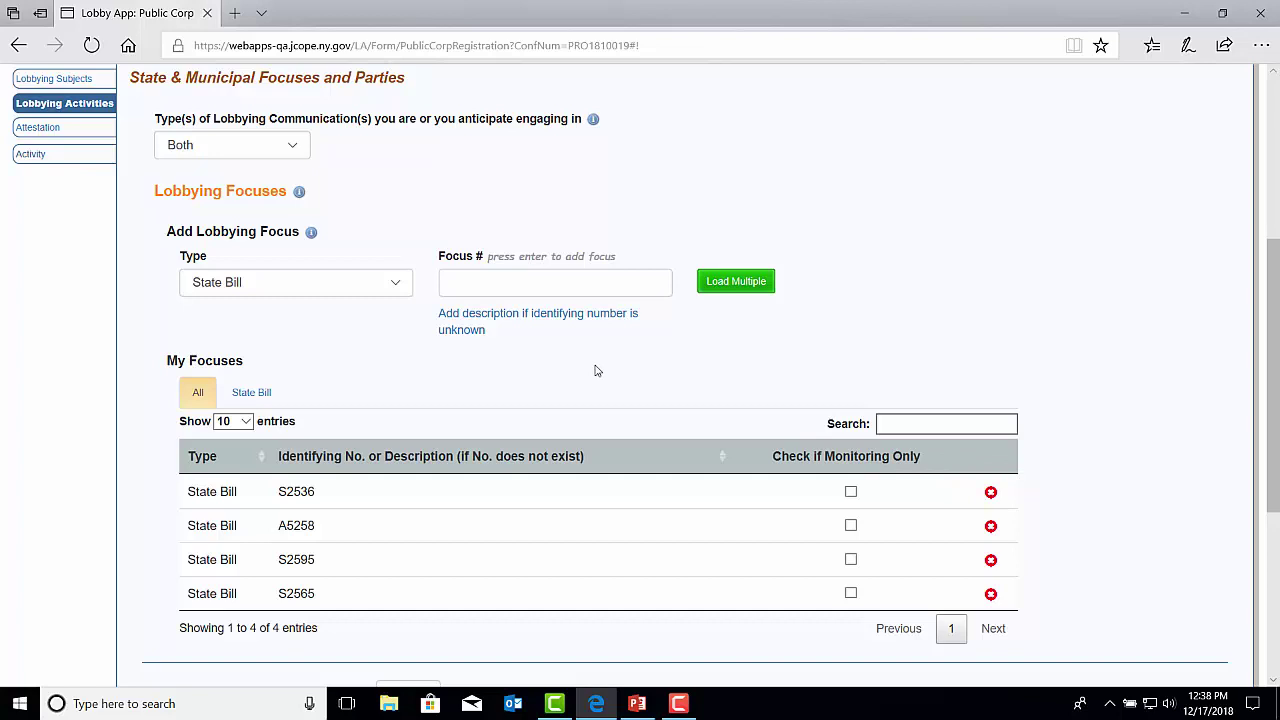
{"action": "left_click", "coordinate": [548, 324]}
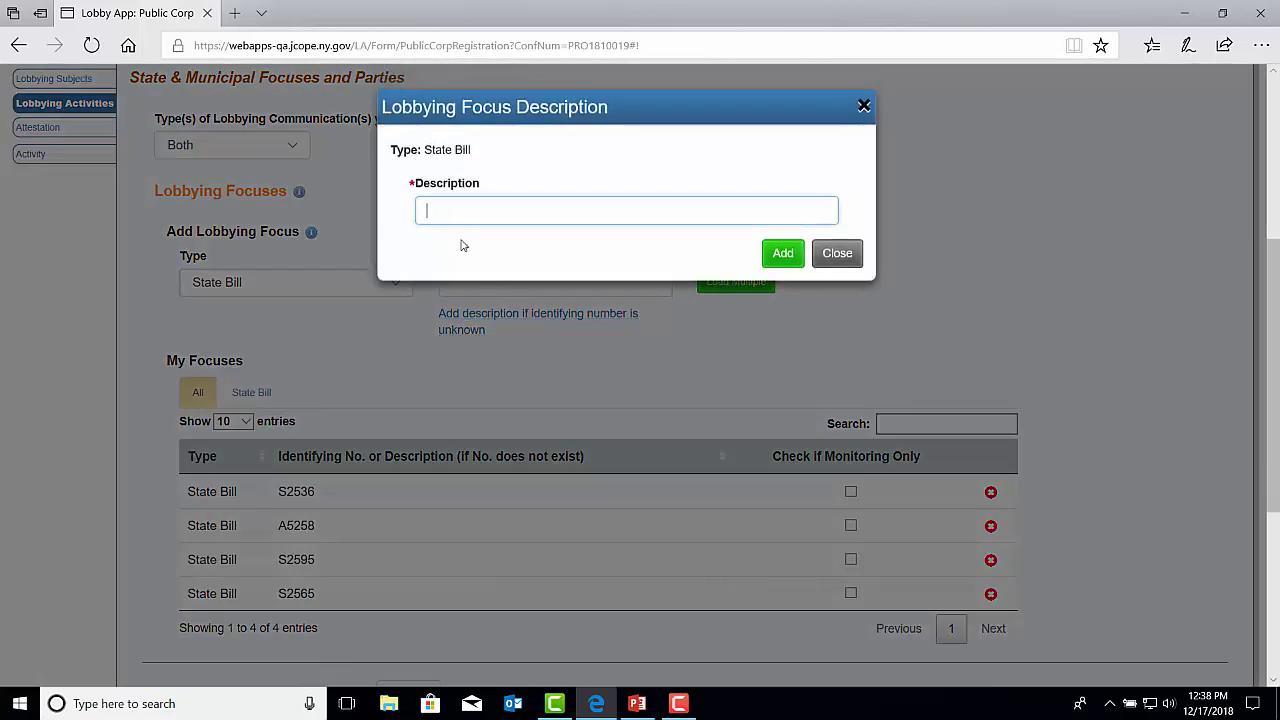
{"action": "type", "text": "Testing"}
{"action": "left_click", "coordinate": [788, 262]}
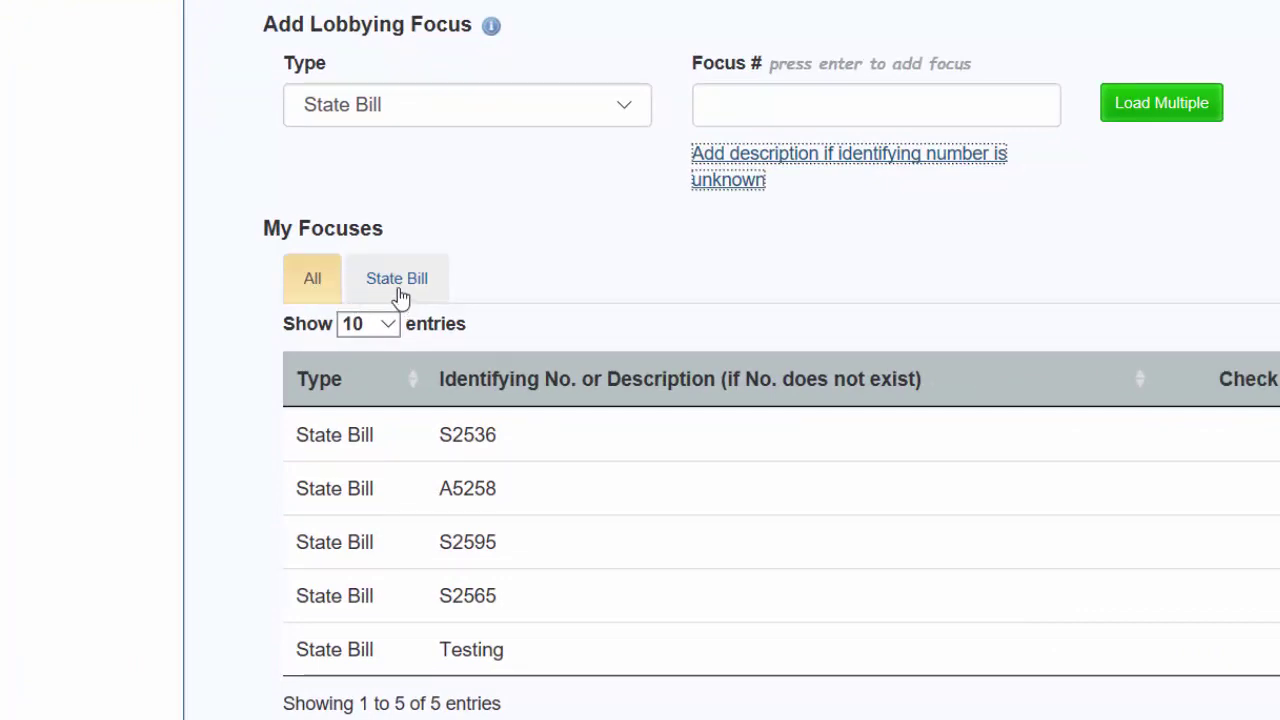
{"action": "left_click", "coordinate": [399, 292]}
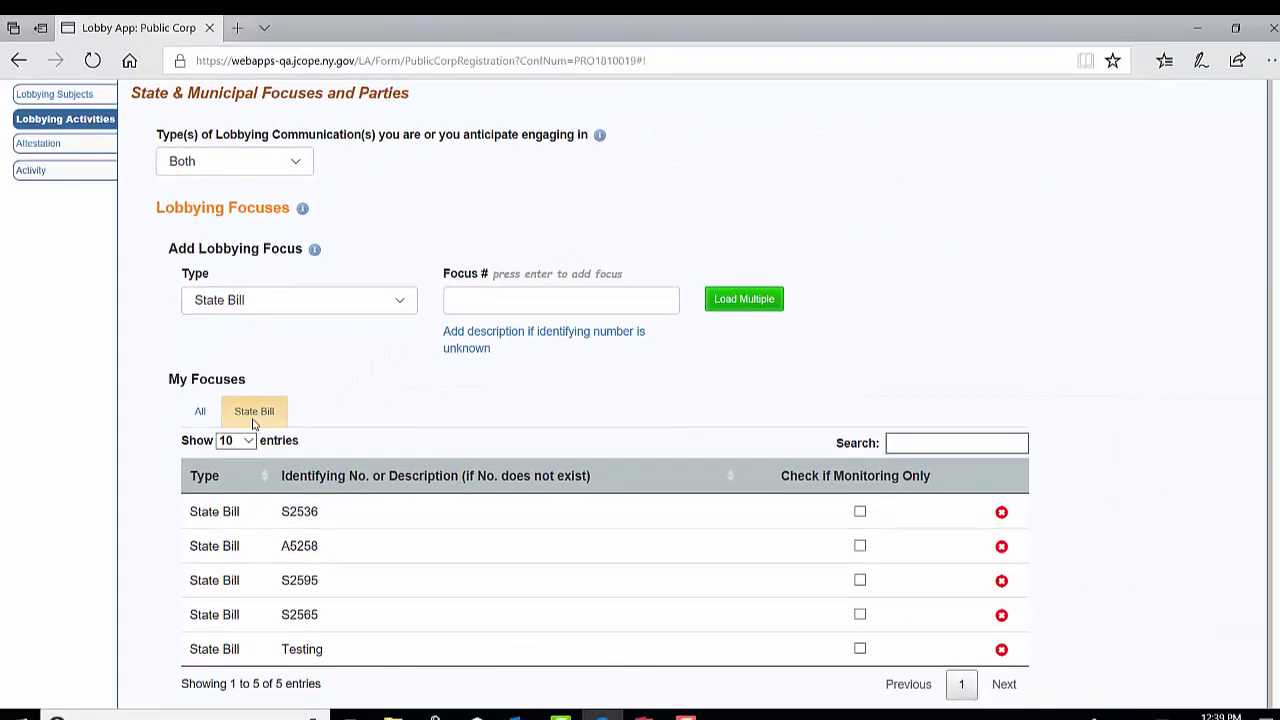
Switch the answer about having parties lobbied to report to No and set it back to Yes
{"action": "scroll", "coordinate": [253, 424], "scroll_direction": "down", "scroll_amount": 4}
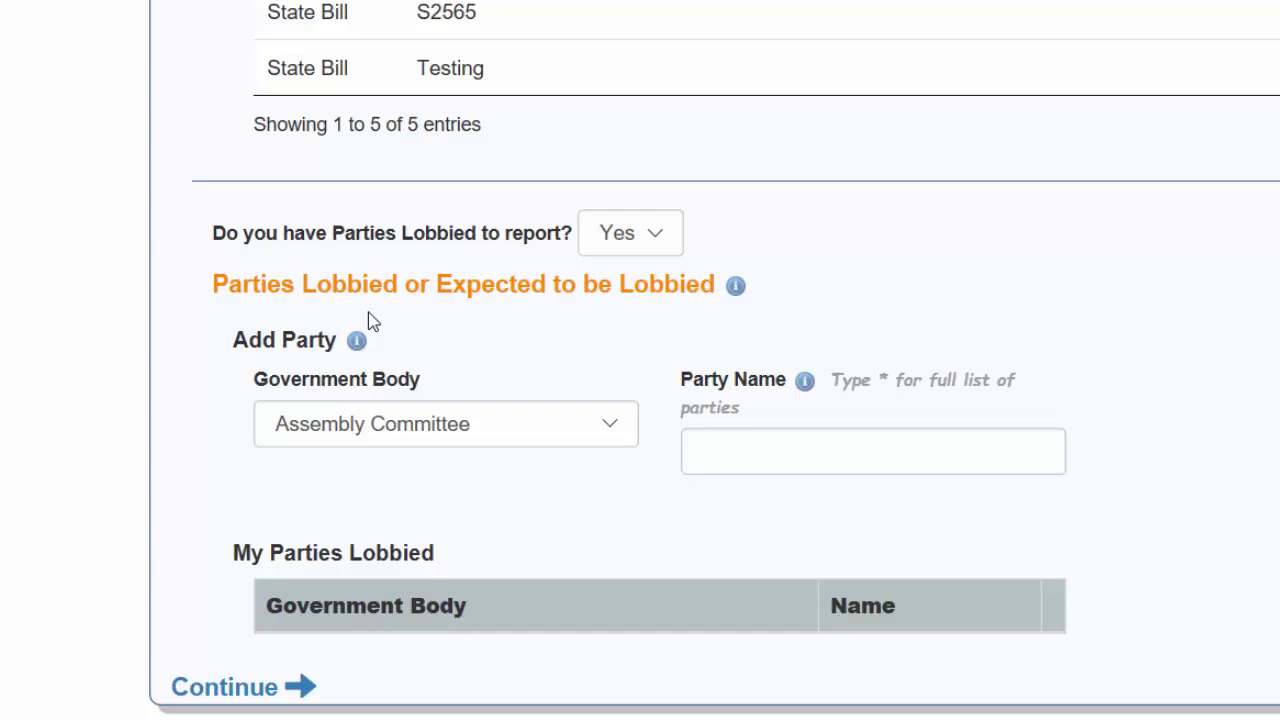
{"action": "left_click", "coordinate": [657, 247]}
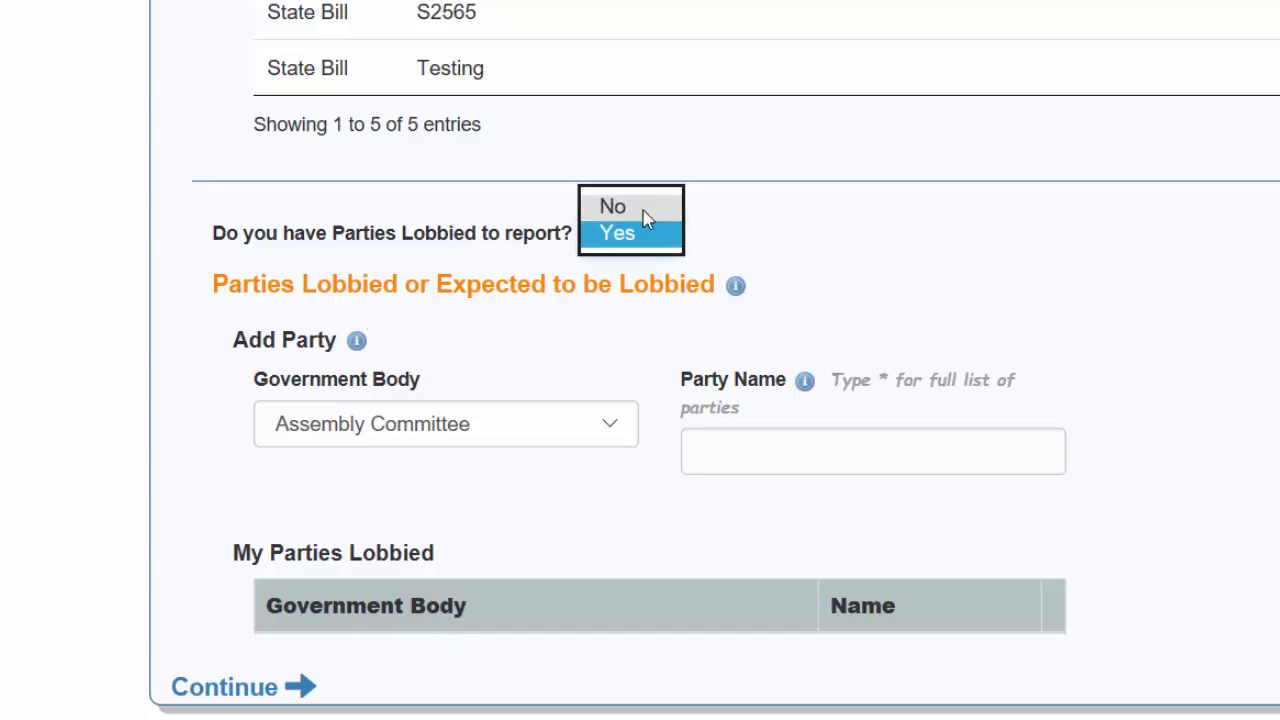
{"action": "left_click", "coordinate": [640, 207]}
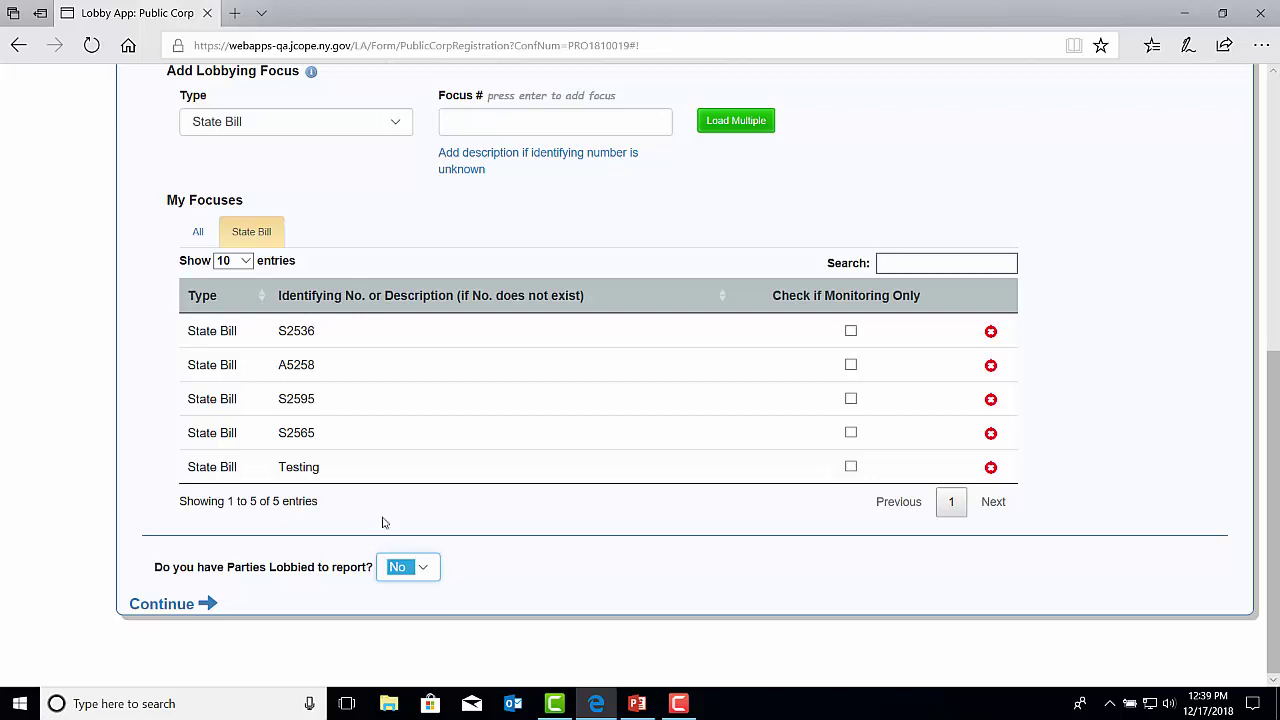
{"action": "left_click", "coordinate": [426, 562]}
{"action": "left_click", "coordinate": [400, 582]}
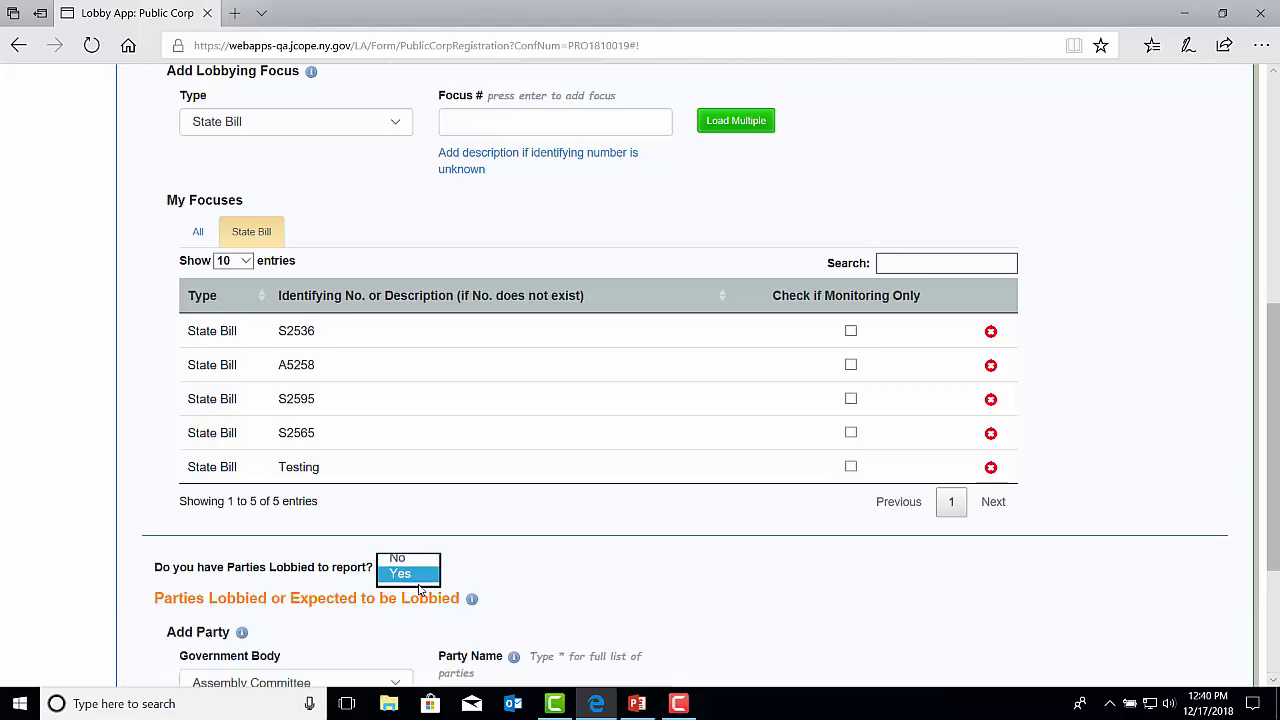
Add a lobbied party with government body Senate/Assembly/Executive and the party name Not Known at this Time
{"action": "scroll", "coordinate": [420, 590], "scroll_direction": "down", "scroll_amount": 3}
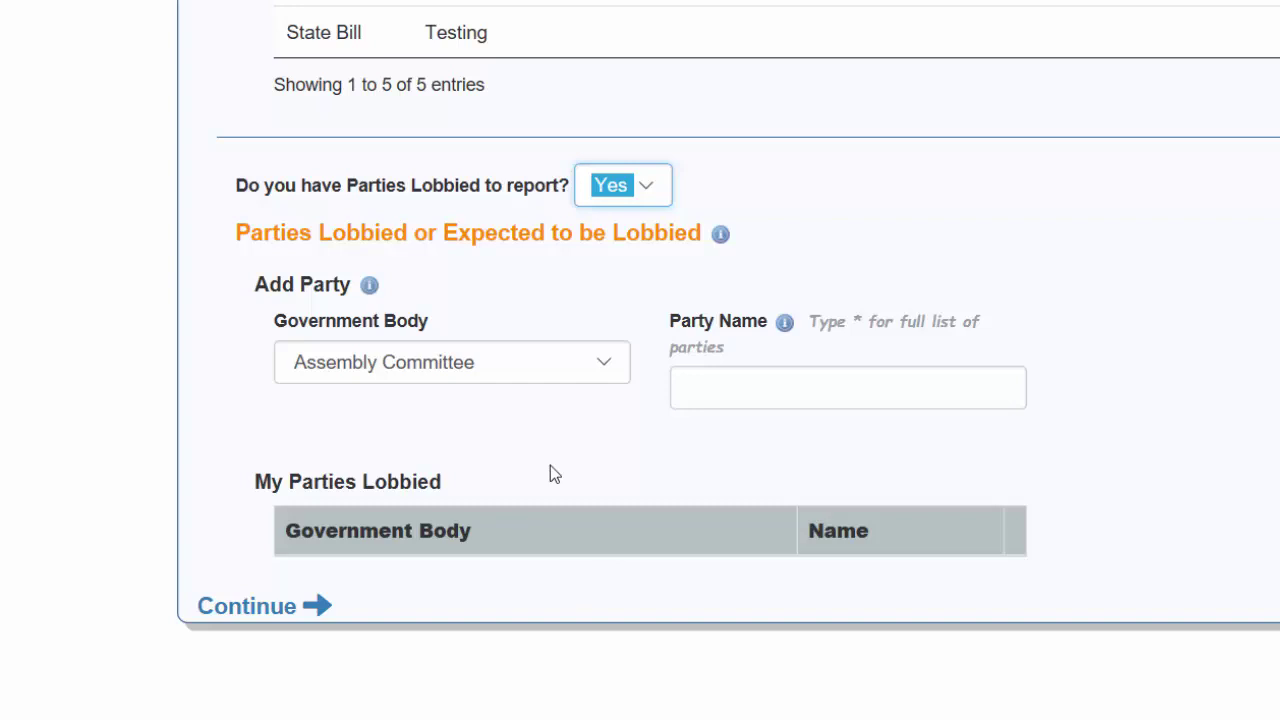
{"action": "left_click", "coordinate": [609, 375]}
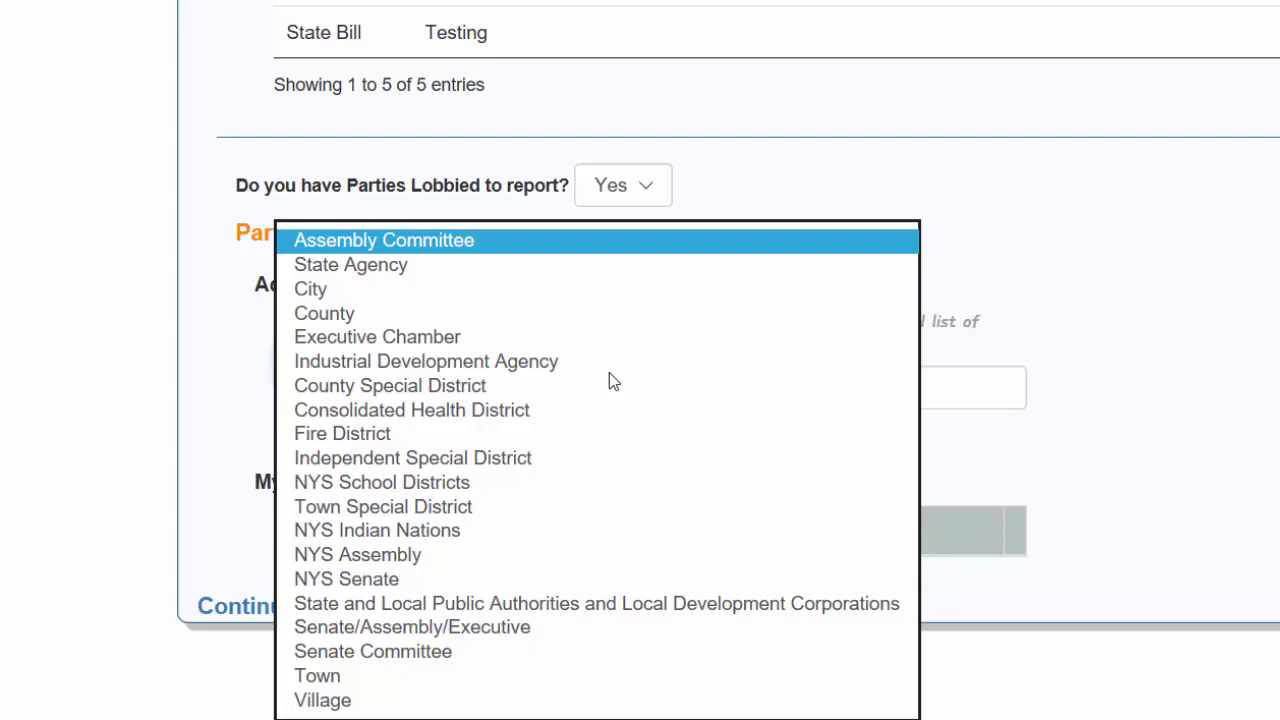
{"action": "left_click", "coordinate": [491, 631]}
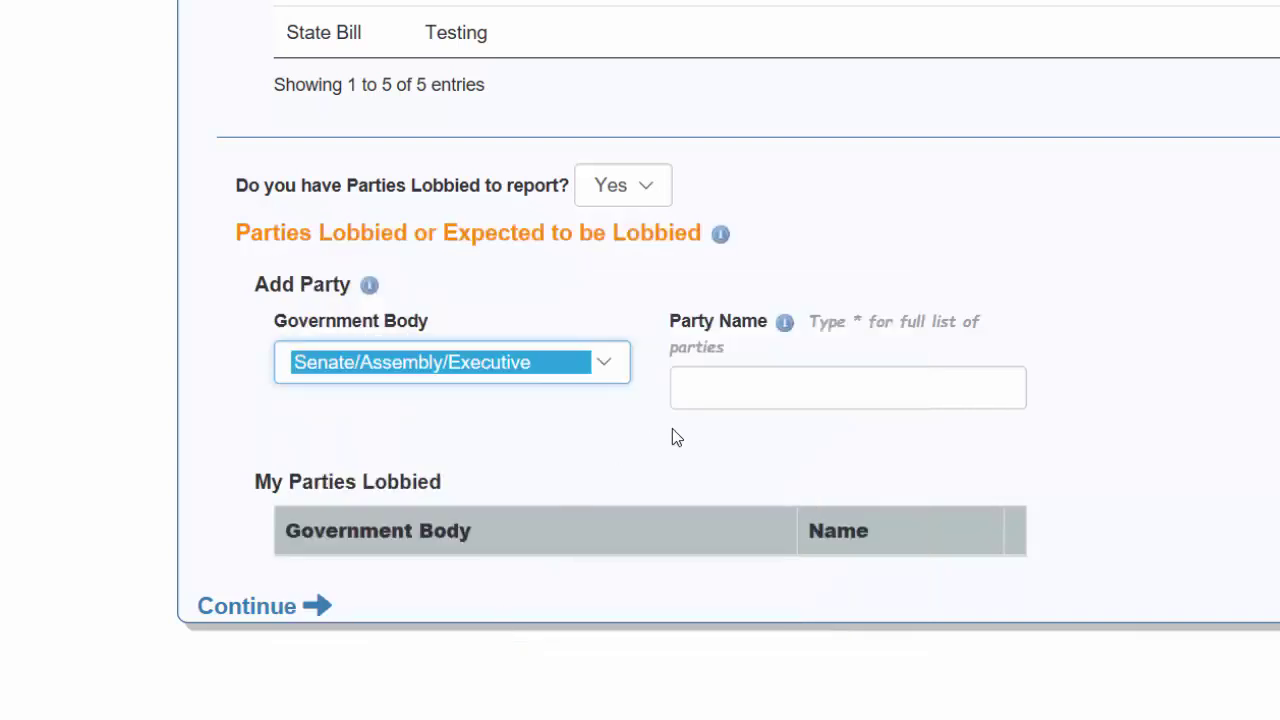
{"action": "left_click", "coordinate": [706, 395]}
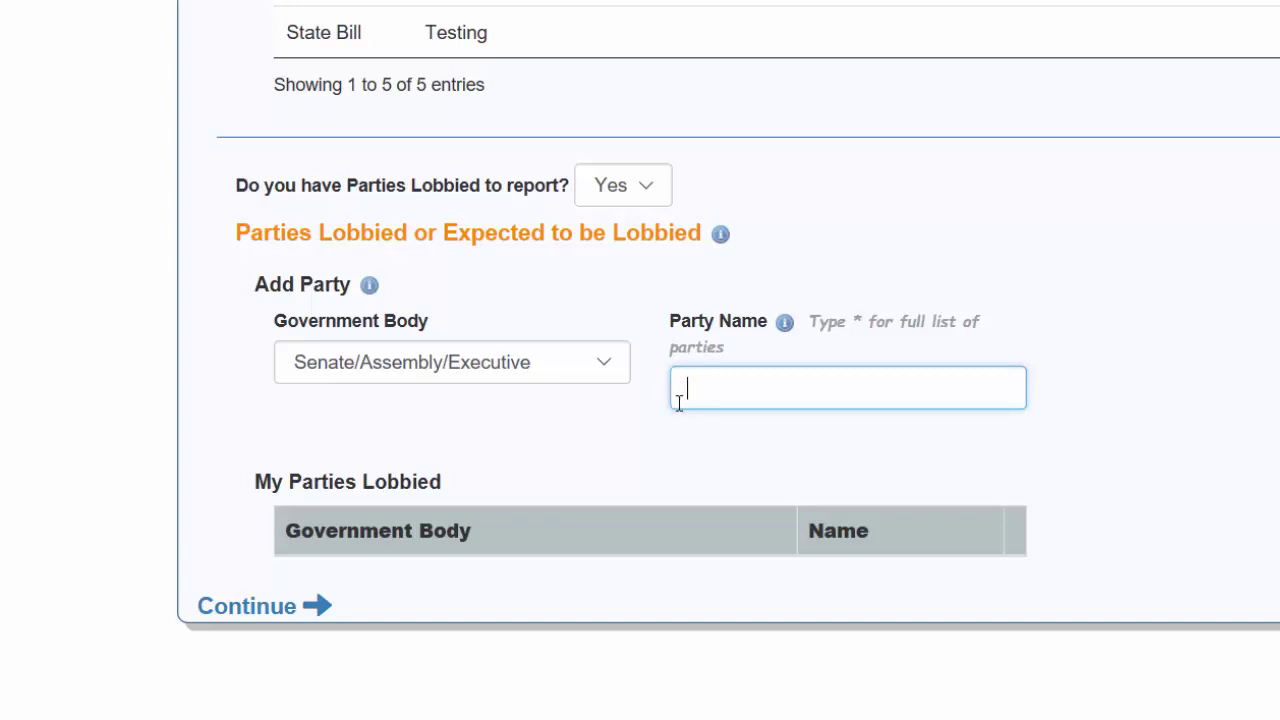
{"action": "type", "text": "*"}
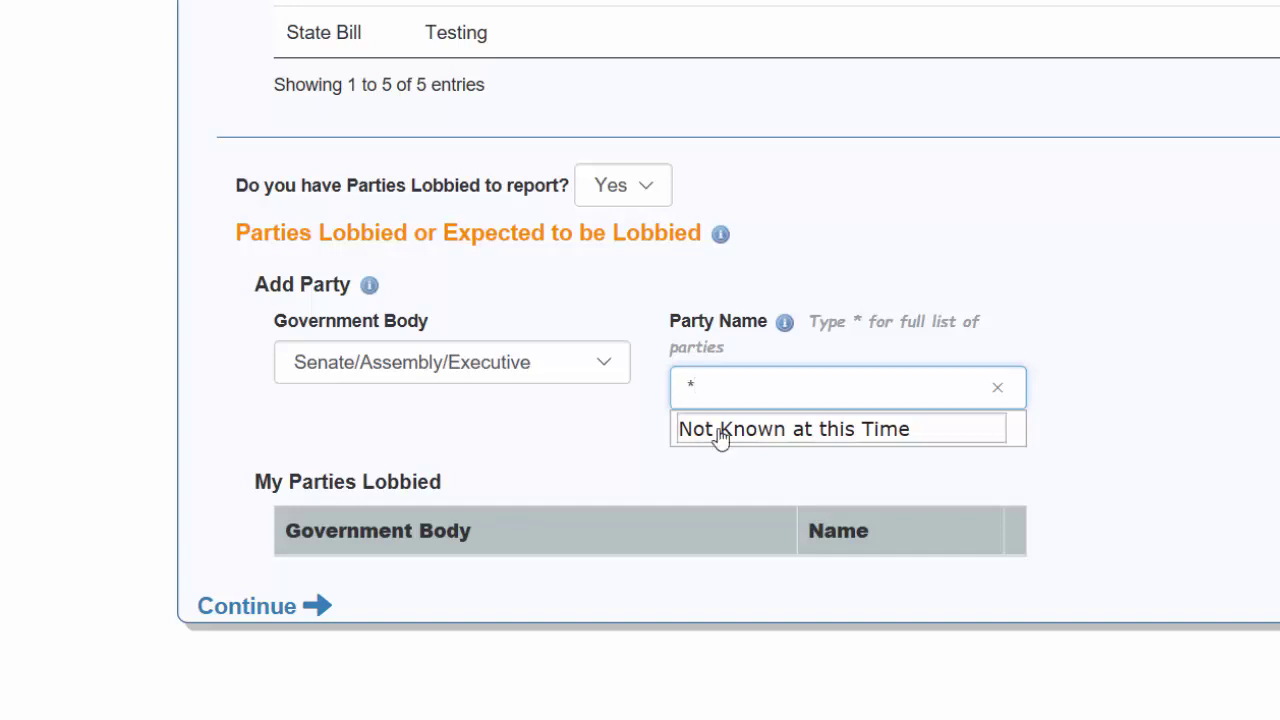
{"action": "left_click", "coordinate": [720, 430]}
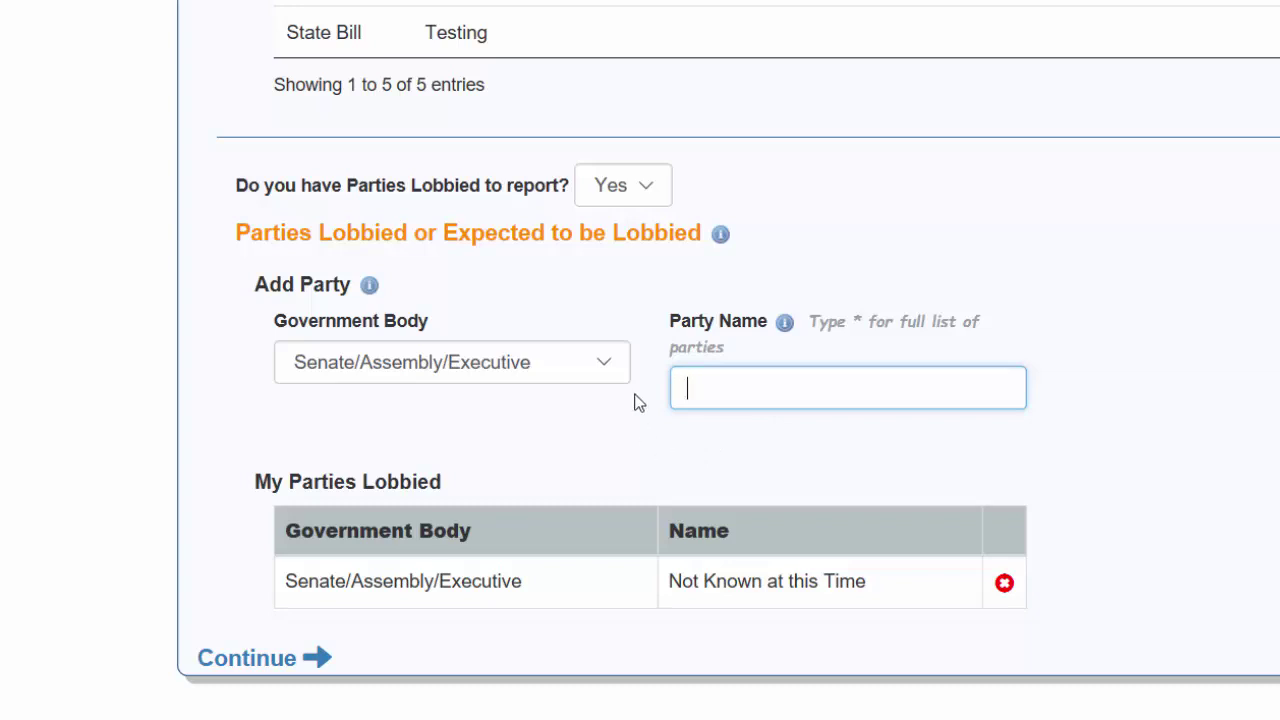
Add Amsterdam as a lobbied party with City as its government body, choosing it from the full list of parties
{"action": "left_click", "coordinate": [609, 367]}
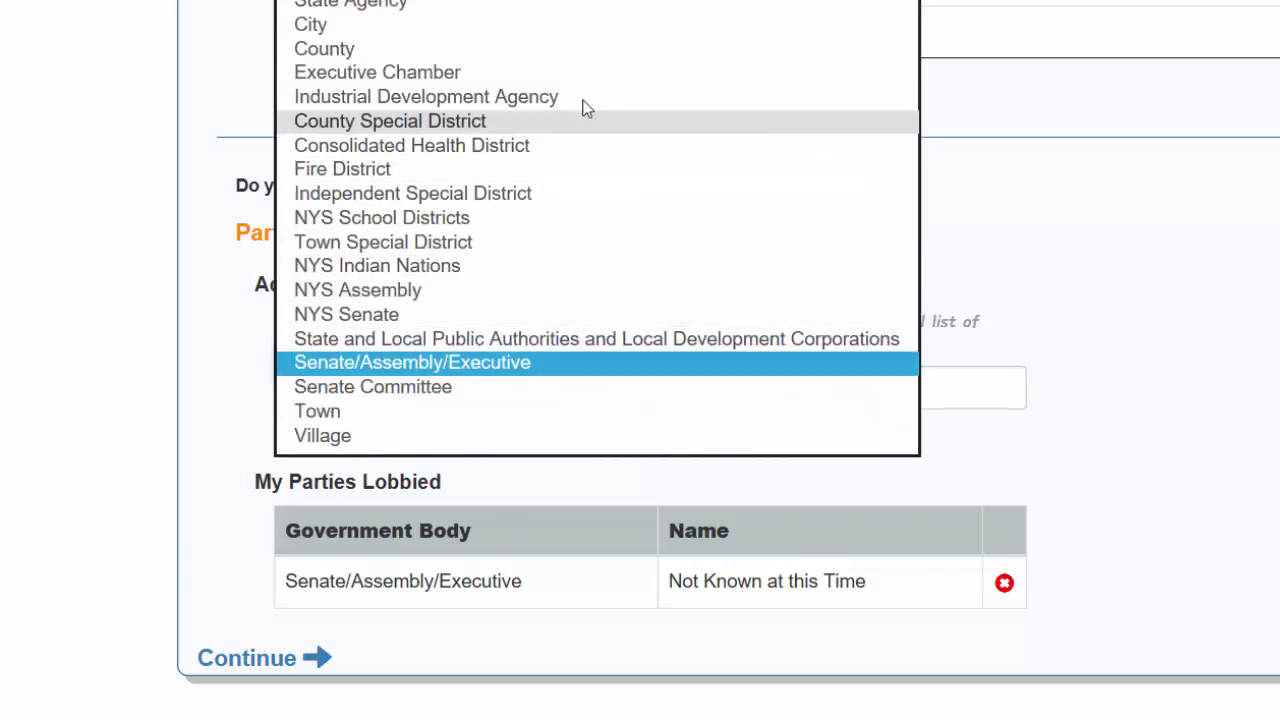
{"action": "left_click", "coordinate": [557, 22]}
{"action": "left_click", "coordinate": [744, 398]}
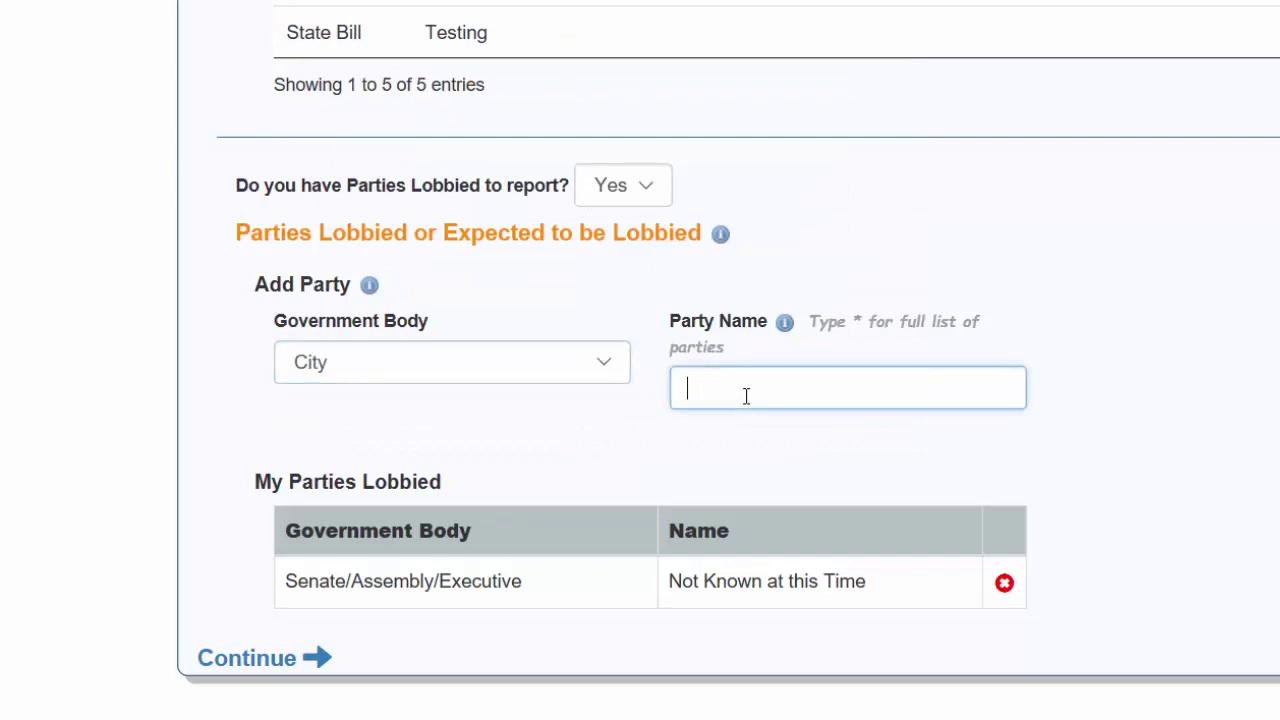
{"action": "type", "text": "*"}
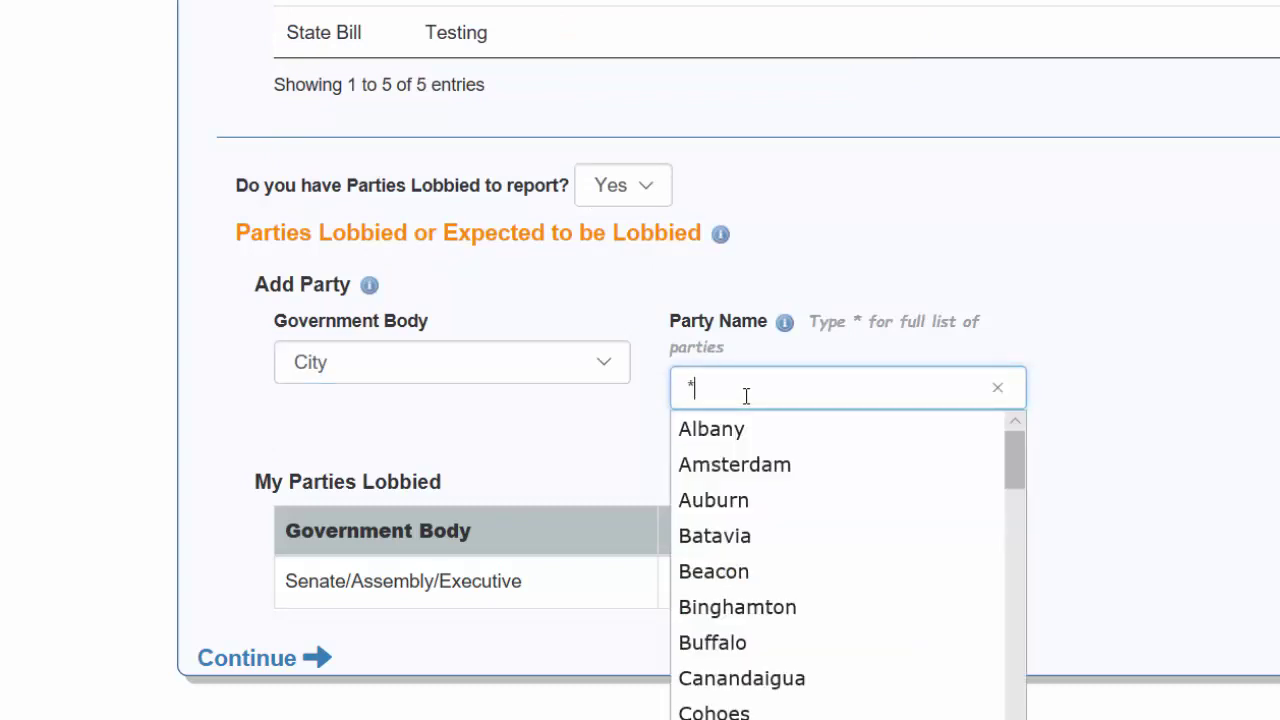
{"action": "left_click", "coordinate": [754, 482]}
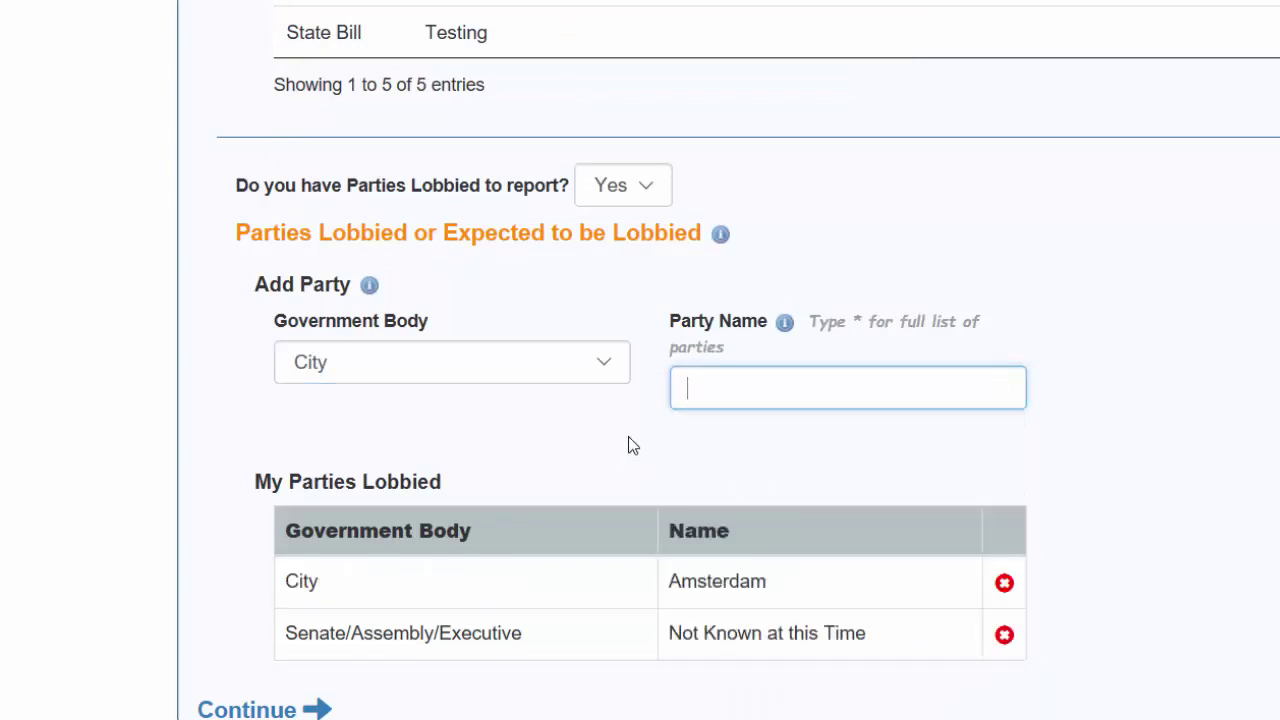
Add the Assembly Committee party Agriculture Production & Technology to the parties lobbied, choosing it from the full list
{"action": "left_click", "coordinate": [614, 363]}
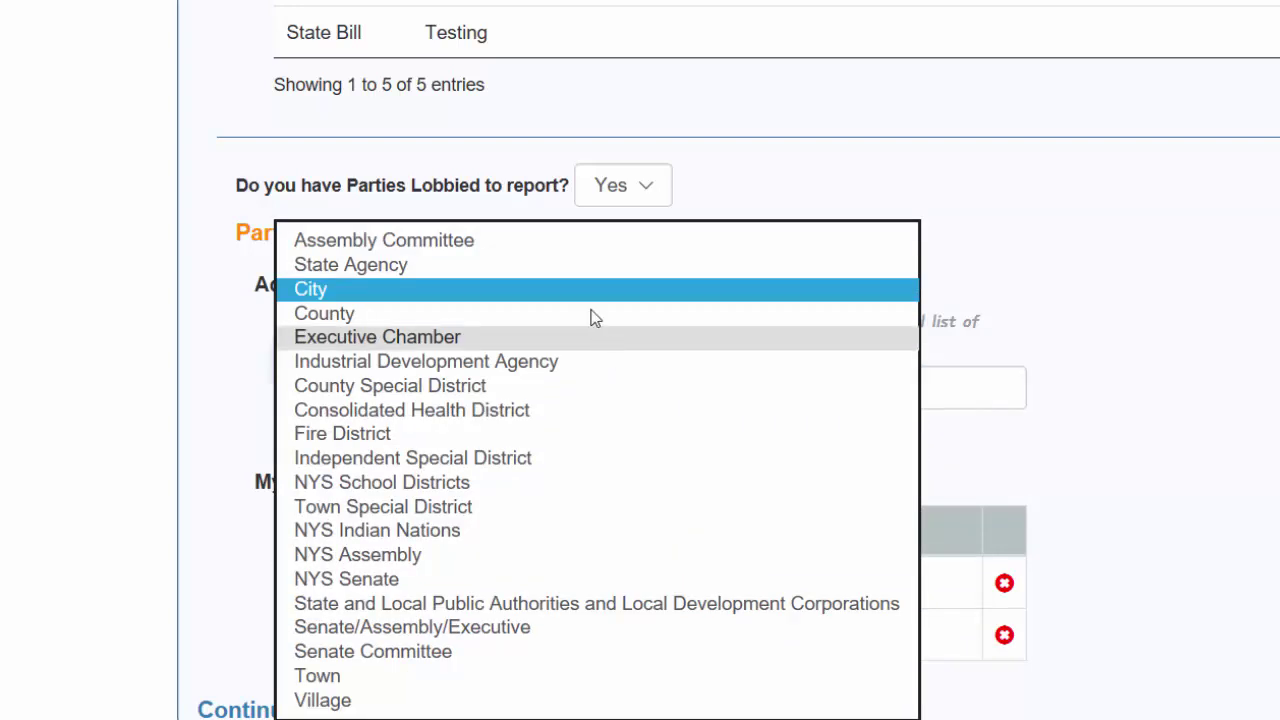
{"action": "left_click", "coordinate": [566, 245]}
{"action": "left_click", "coordinate": [718, 382]}
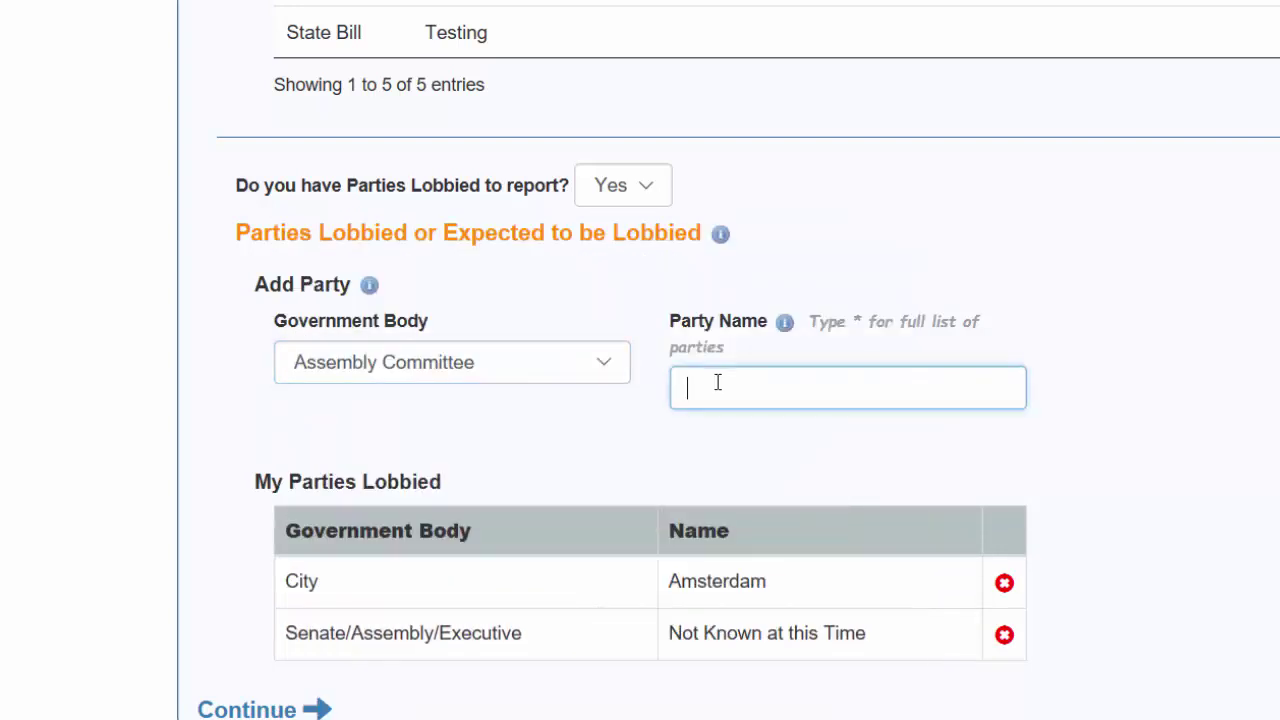
{"action": "type", "text": "*"}
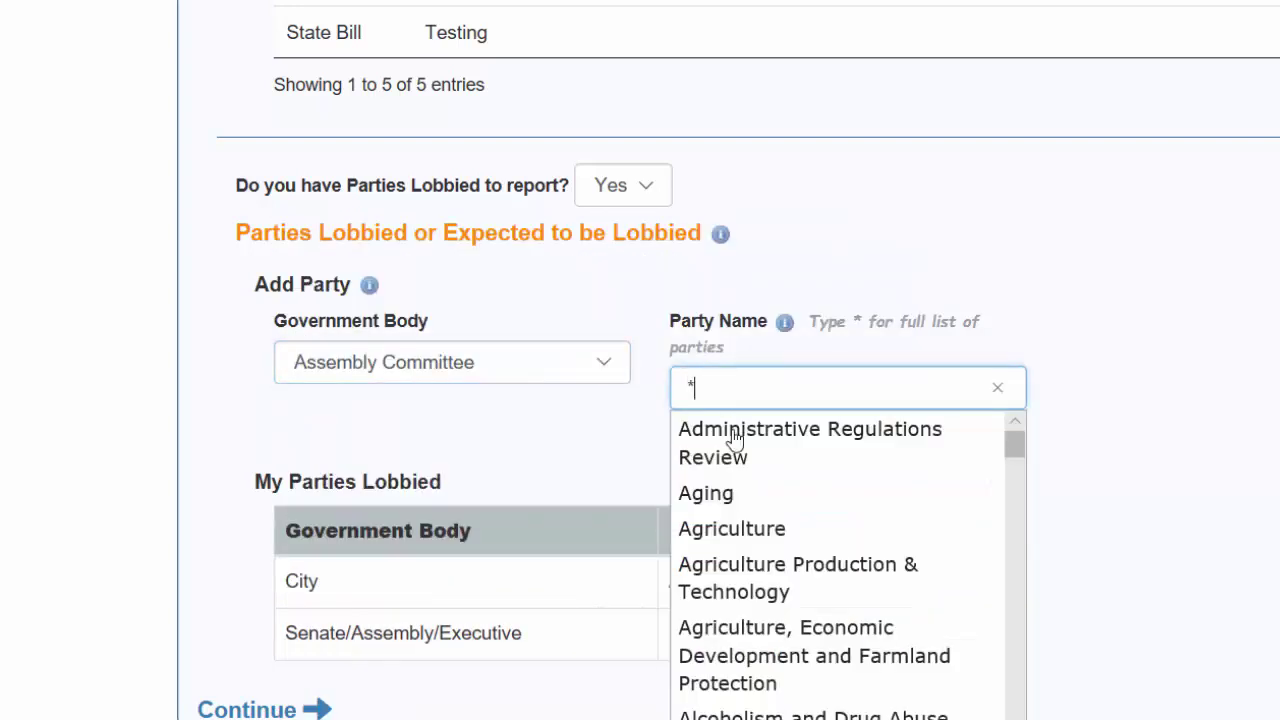
{"action": "left_click", "coordinate": [750, 565]}
{"action": "scroll", "coordinate": [745, 571], "scroll_direction": "down", "scroll_amount": 2}
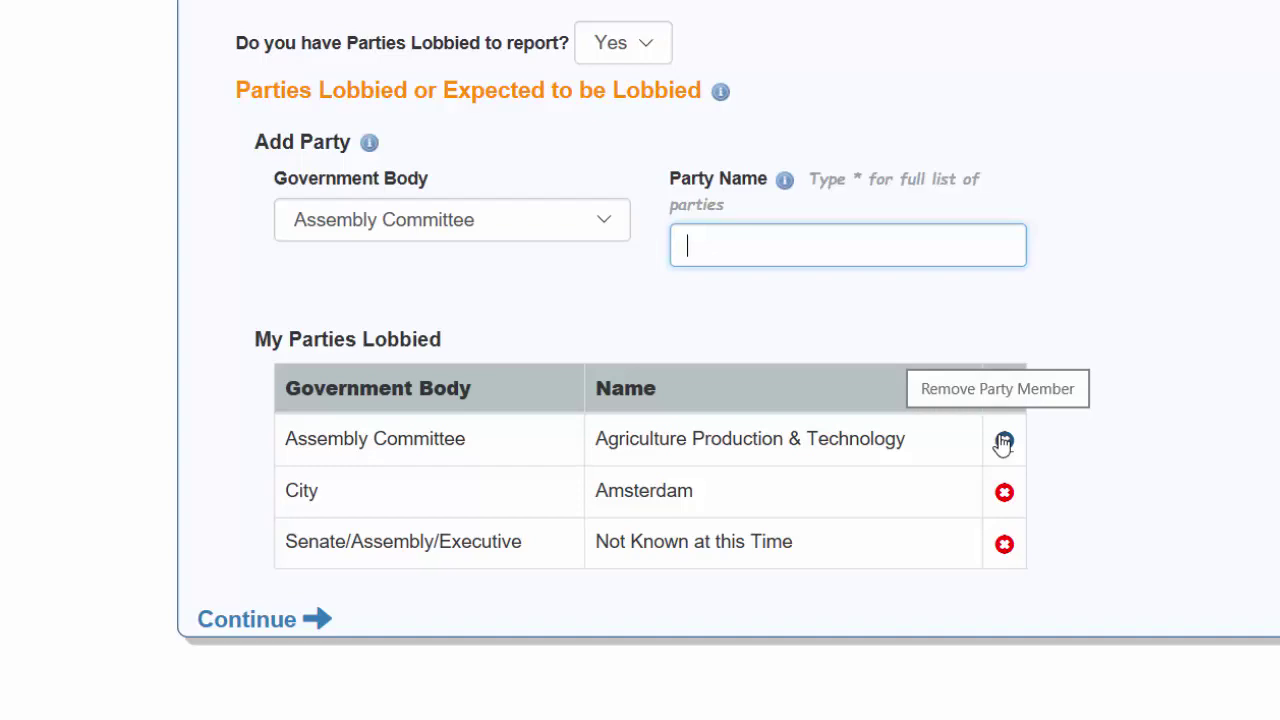
In the form's Attestation section, declare under penalty of perjury that the filing is true, correct and complete
{"action": "scroll", "coordinate": [913, 448], "scroll_direction": "up", "scroll_amount": 10}
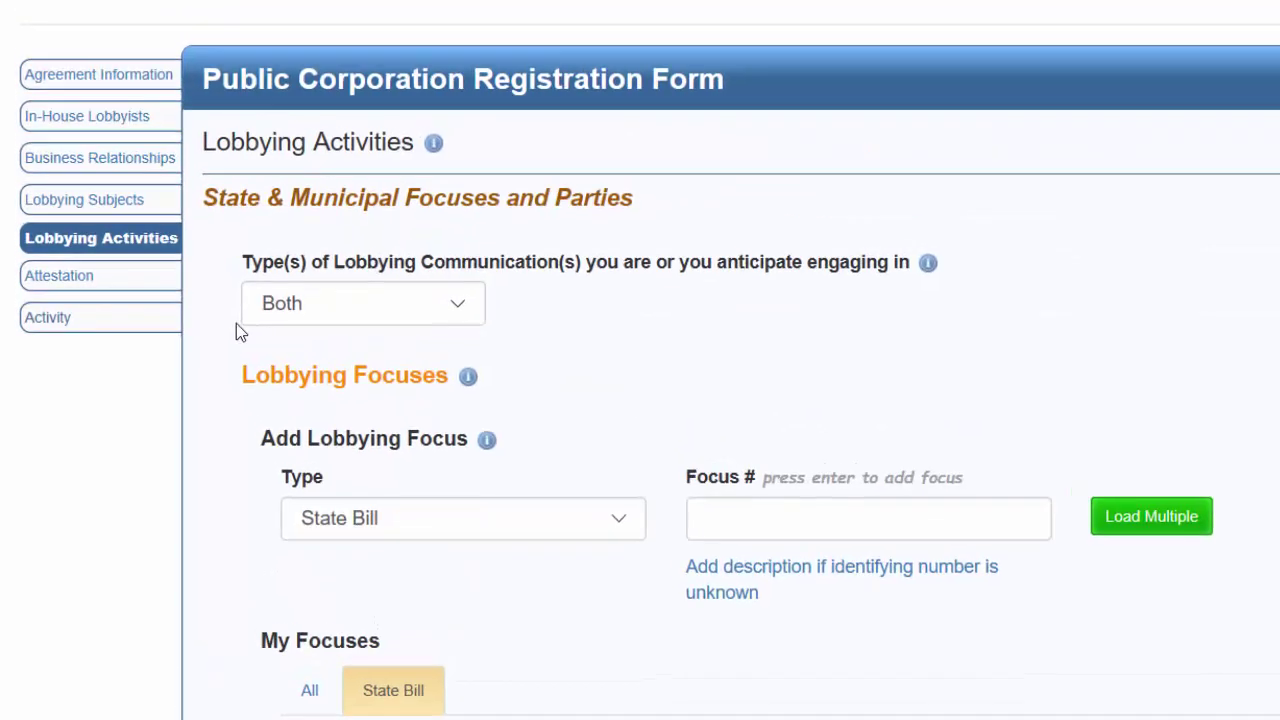
{"action": "left_click", "coordinate": [116, 275]}
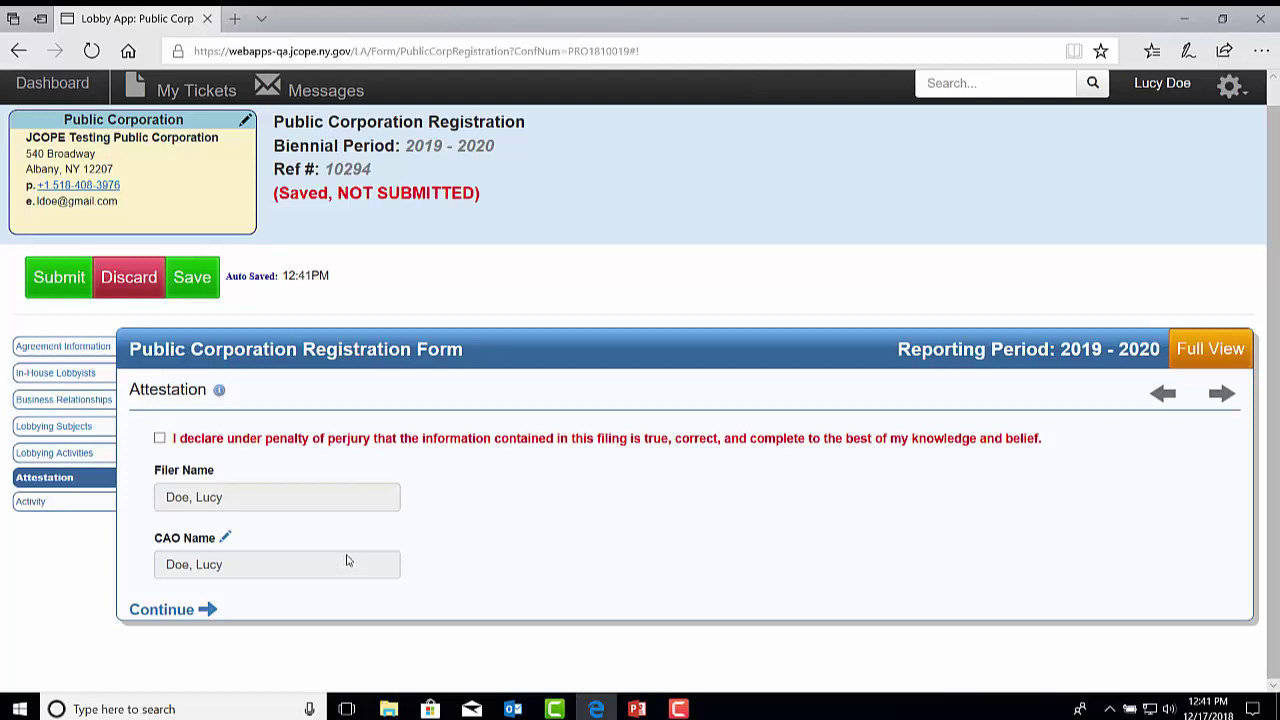
{"action": "left_click", "coordinate": [160, 439]}
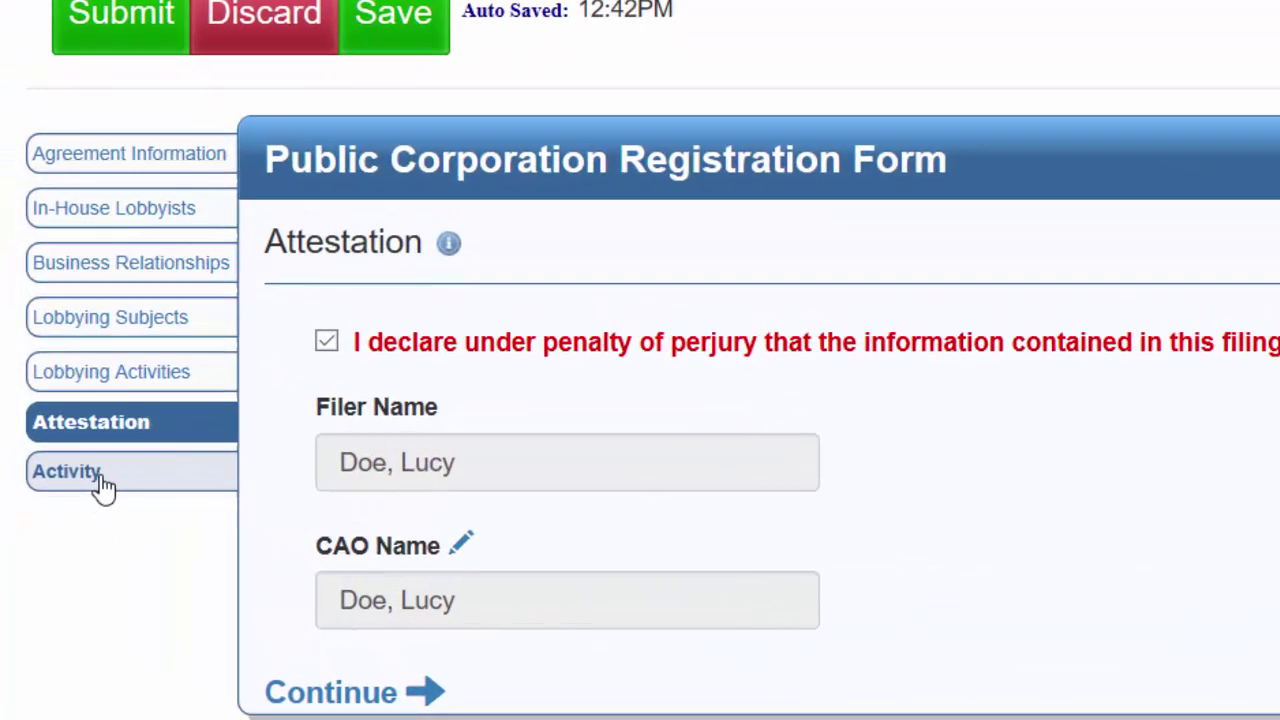
View the form's activity log and submit the public corporation registration
{"action": "left_click", "coordinate": [103, 481]}
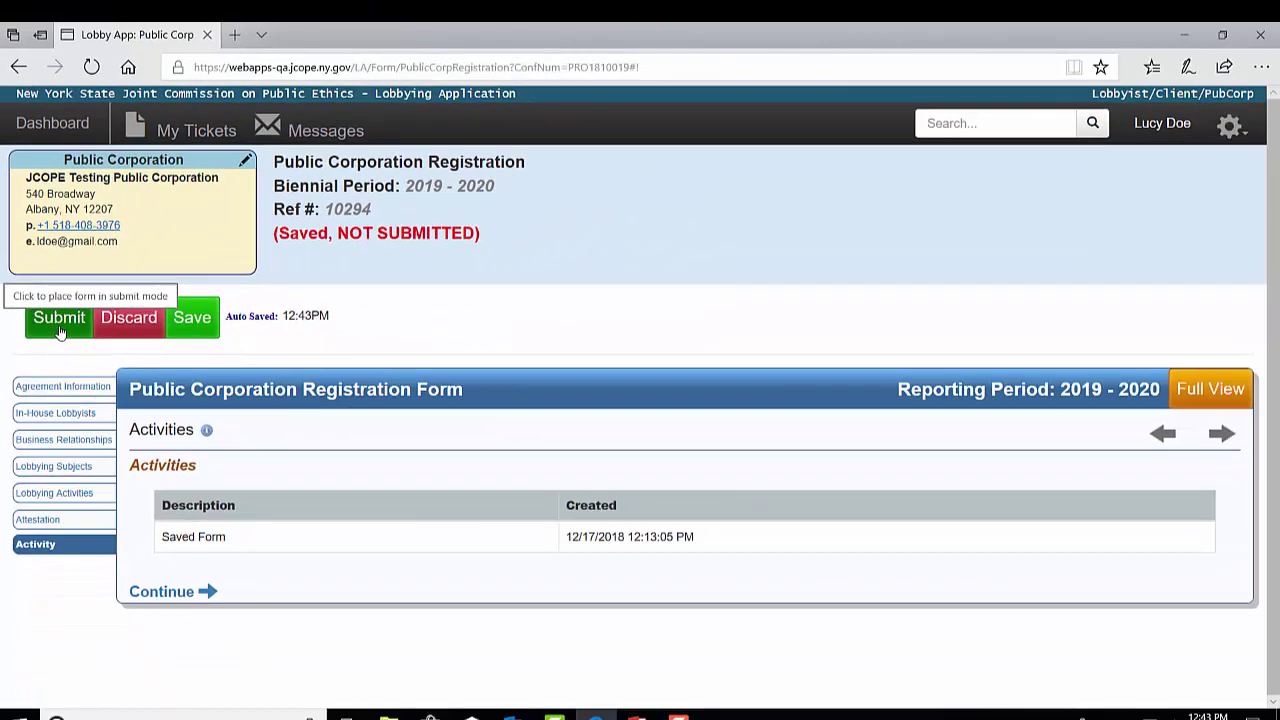
{"action": "left_click", "coordinate": [59, 328]}
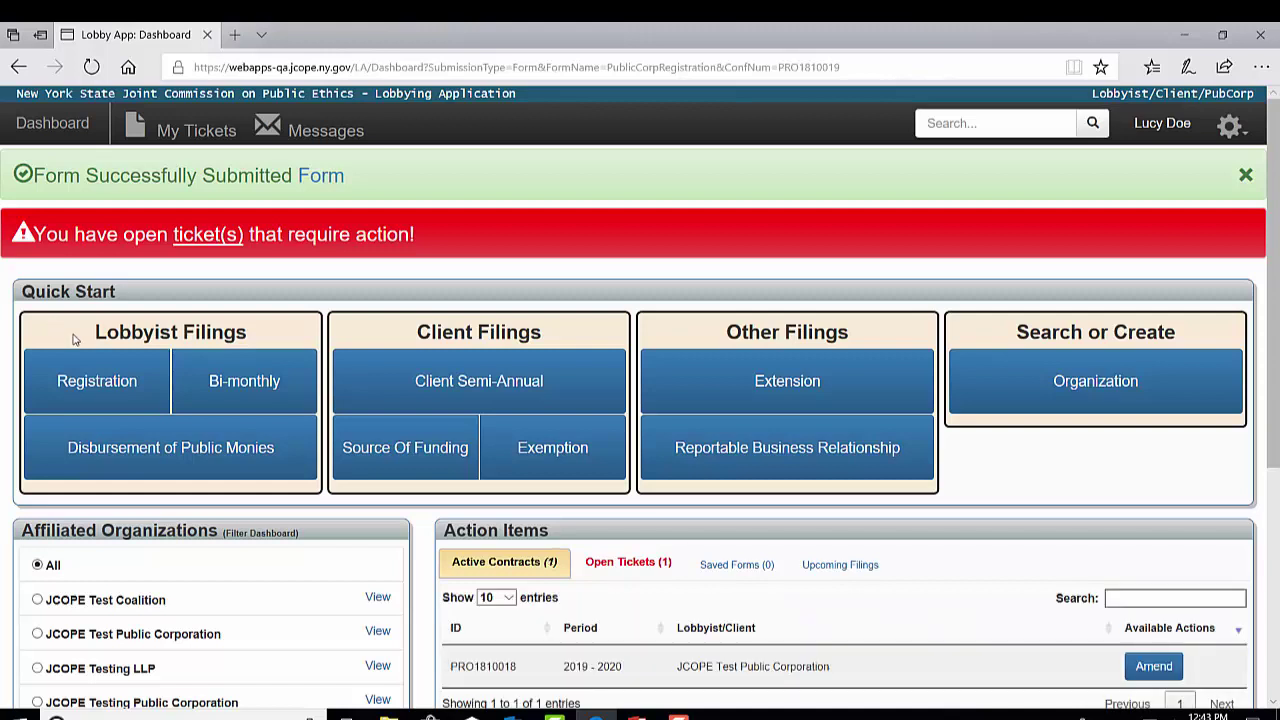
Open the submitted 2019 - 2020 registration from the forms listed in the JCOPE Testing Public Corporation profile
{"action": "scroll", "coordinate": [155, 525], "scroll_direction": "down", "scroll_amount": 3}
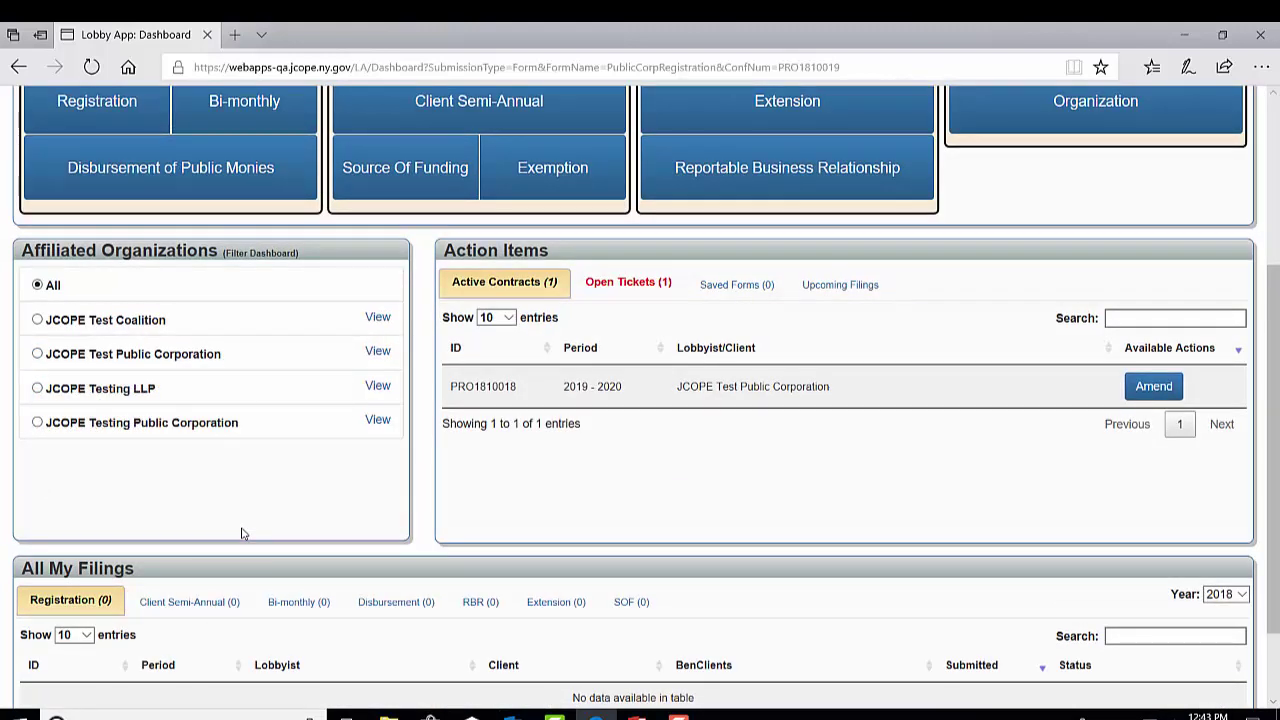
{"action": "left_click", "coordinate": [378, 421]}
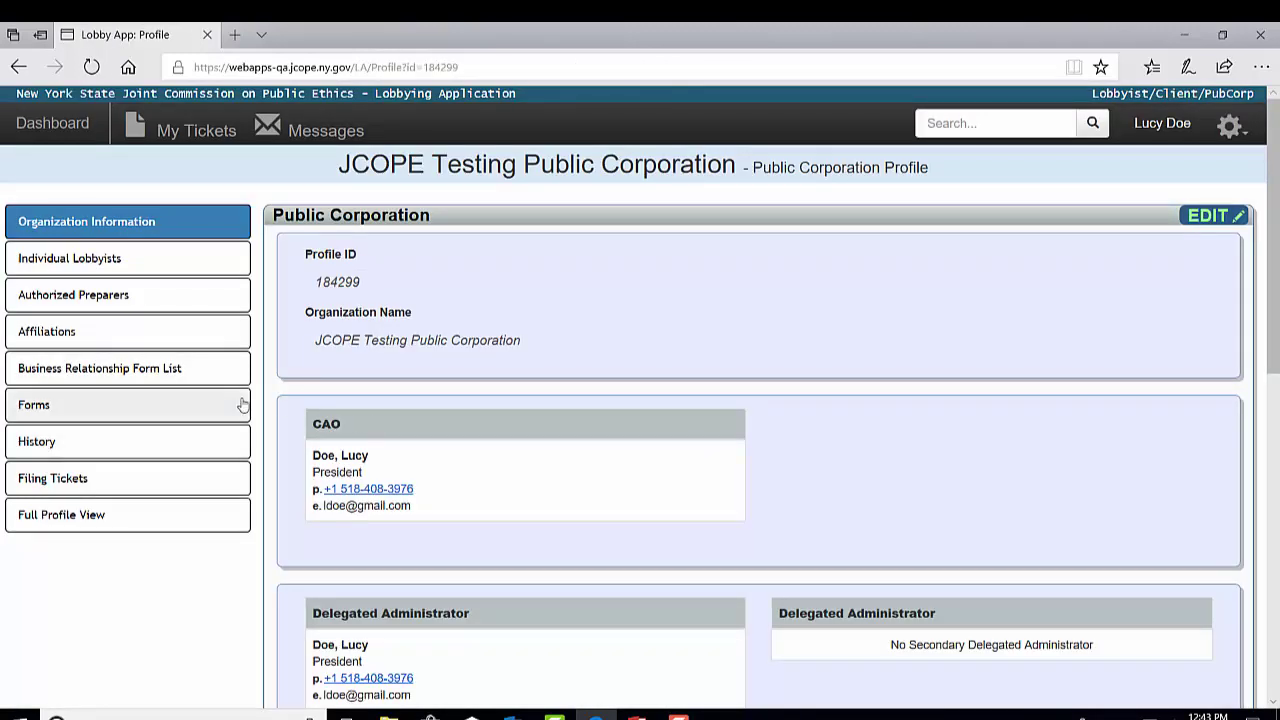
{"action": "left_click", "coordinate": [155, 413]}
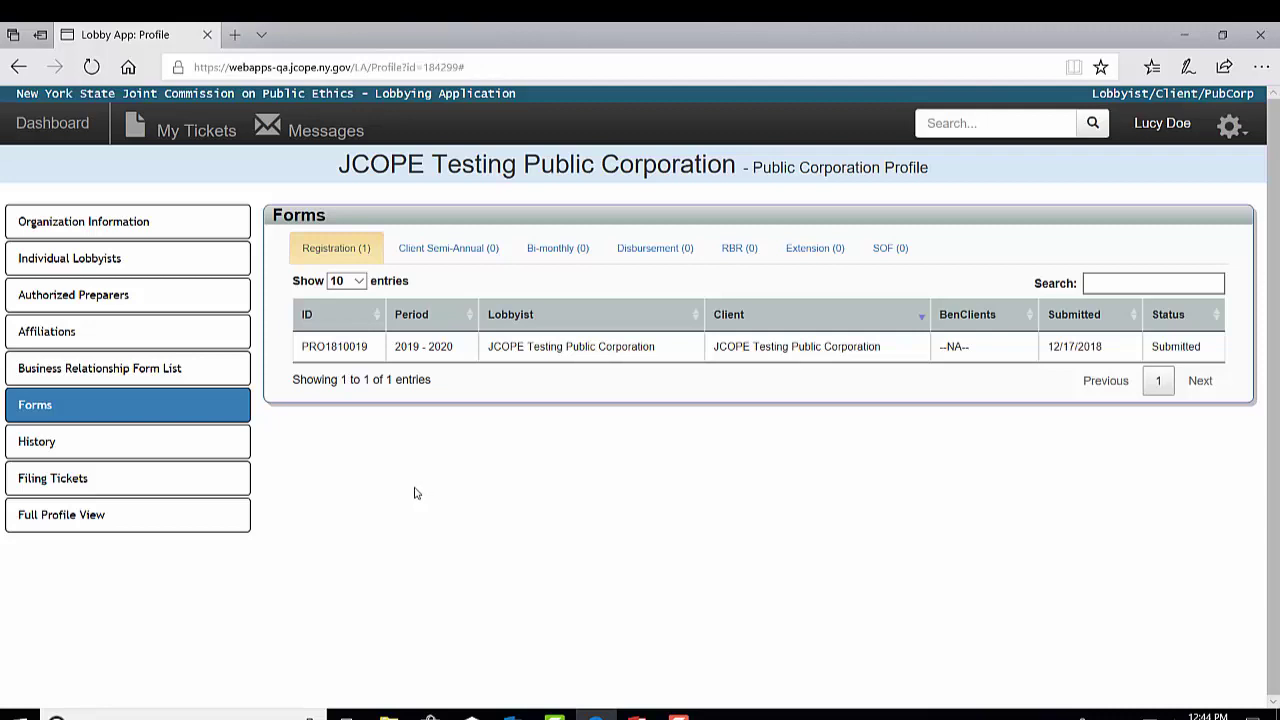
{"action": "left_click", "coordinate": [449, 347]}
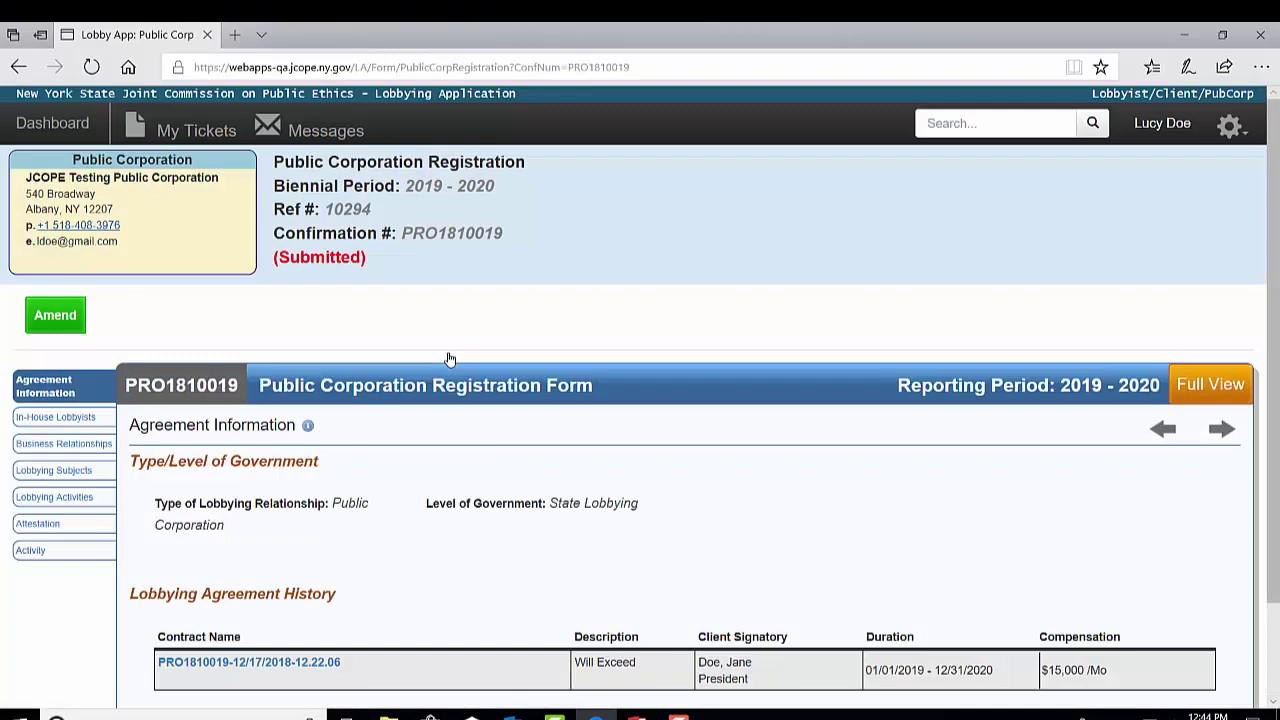